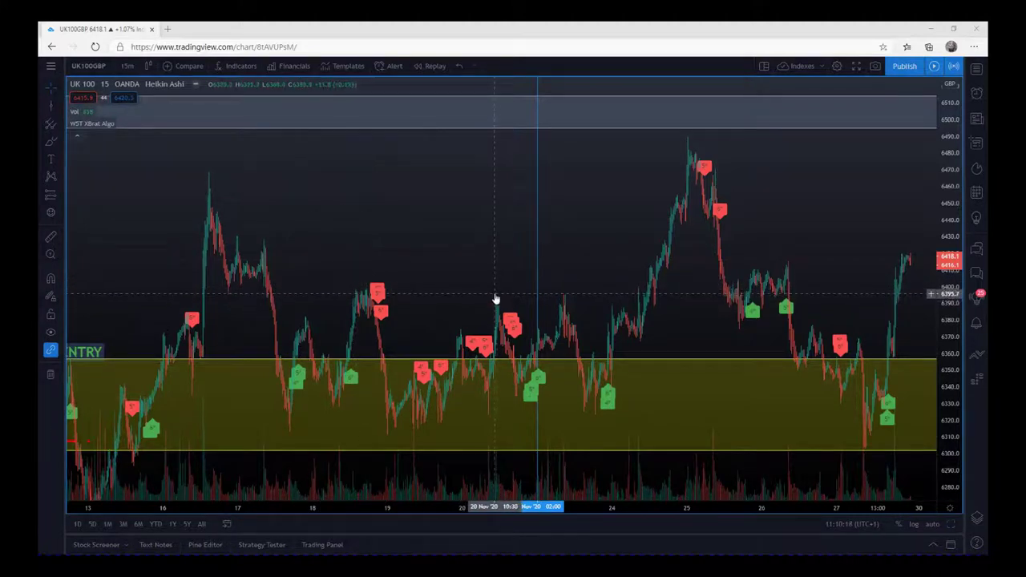
- Open the shape drawing tools flyout beside the UK 100 chart
left_click(58, 144)
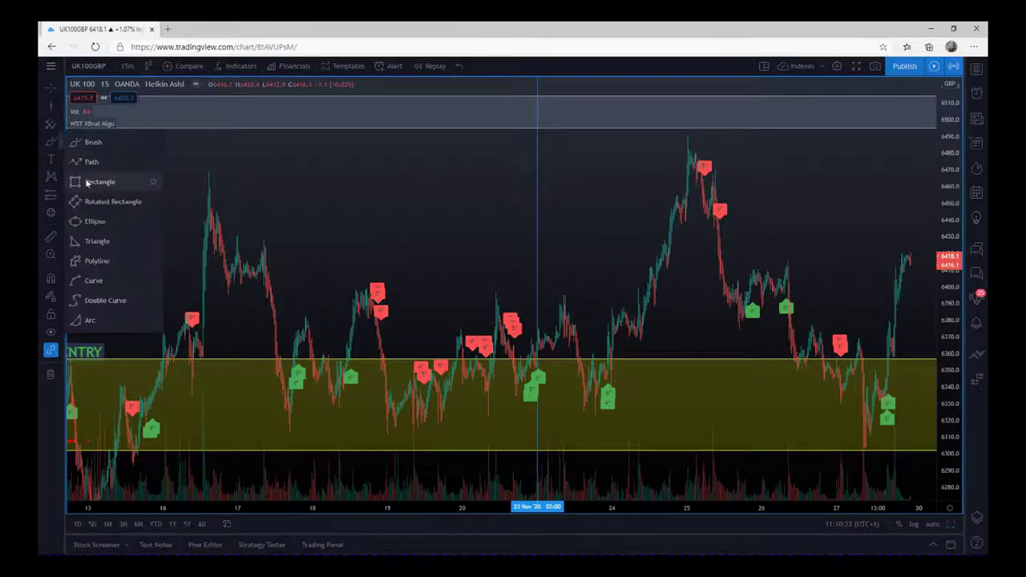
- Draw a thin grey rectangle near 6400 spanning 17 to 27 November
left_click(87, 180)
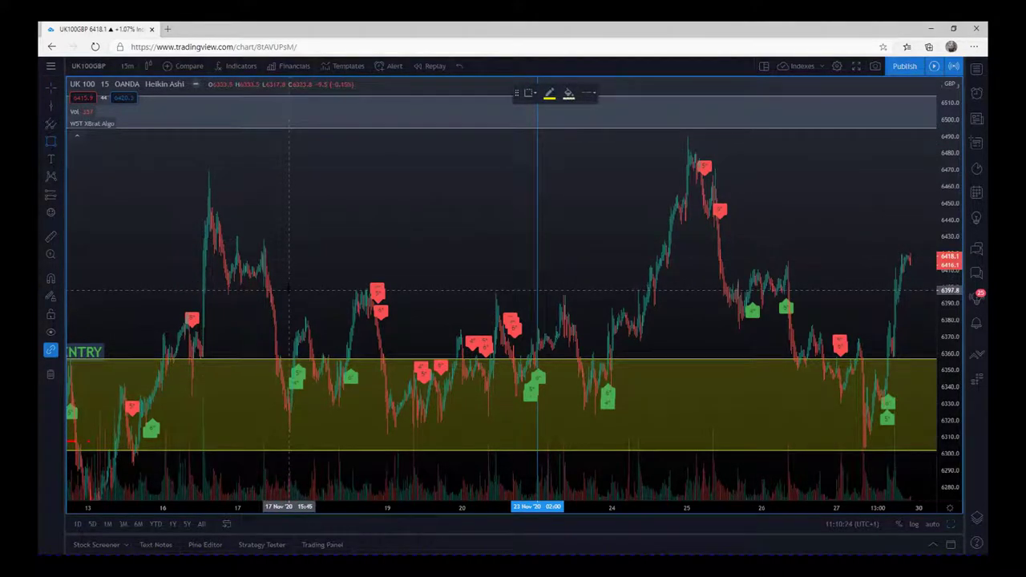
left_click(291, 287)
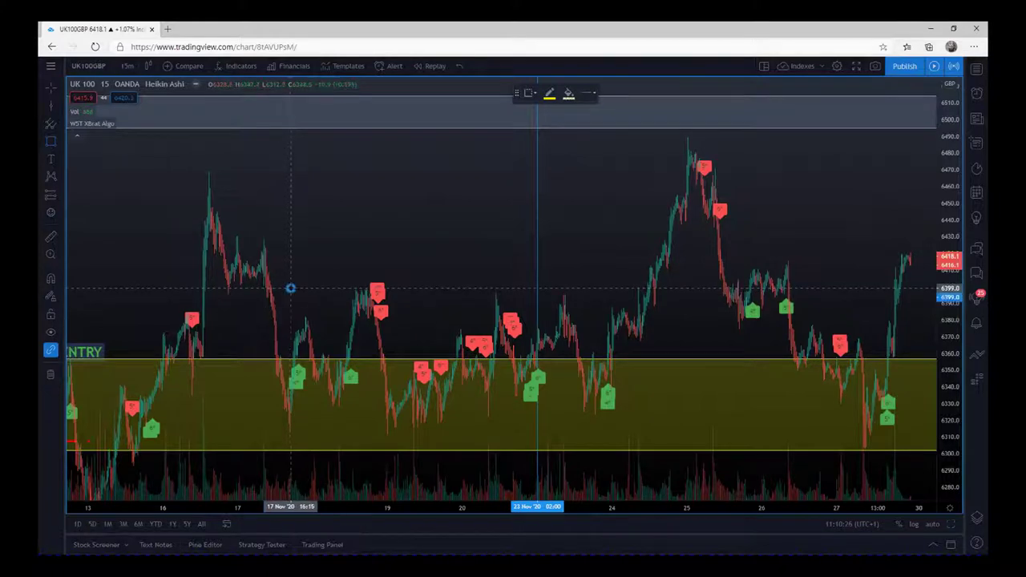
left_click(795, 288)
left_click_drag(820, 287, 910, 291)
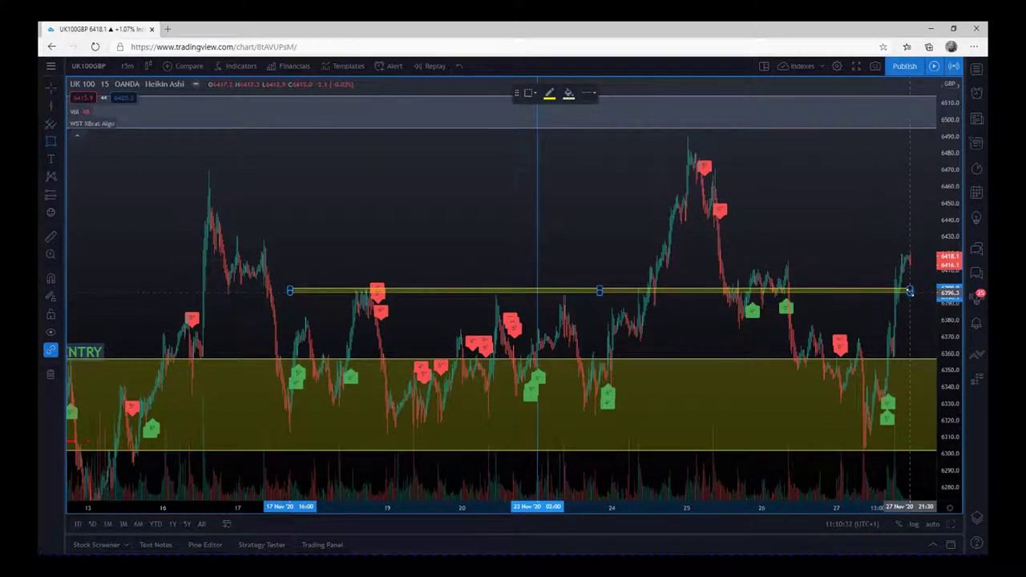
left_click(552, 96)
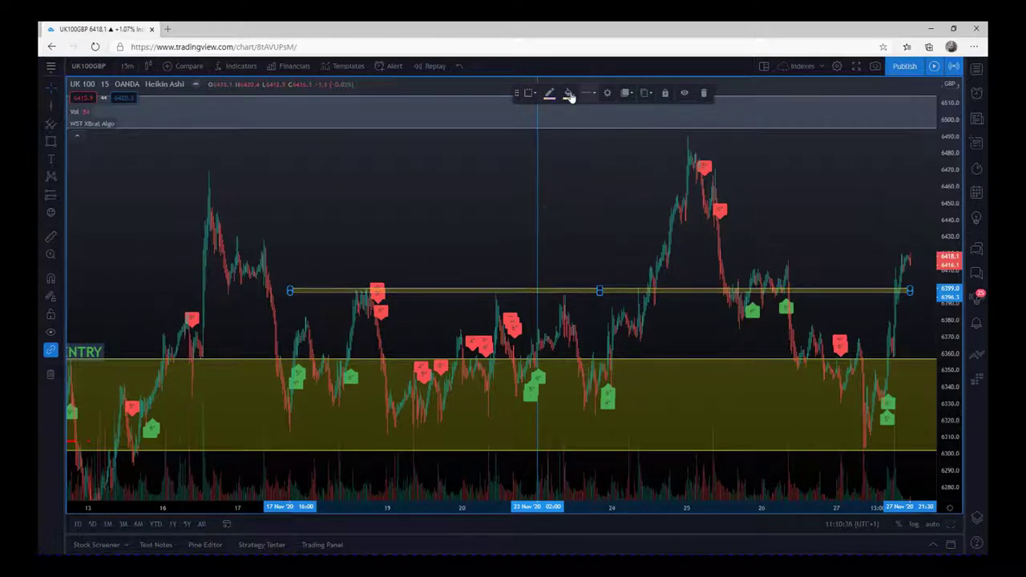
left_click(569, 93)
left_click(636, 145)
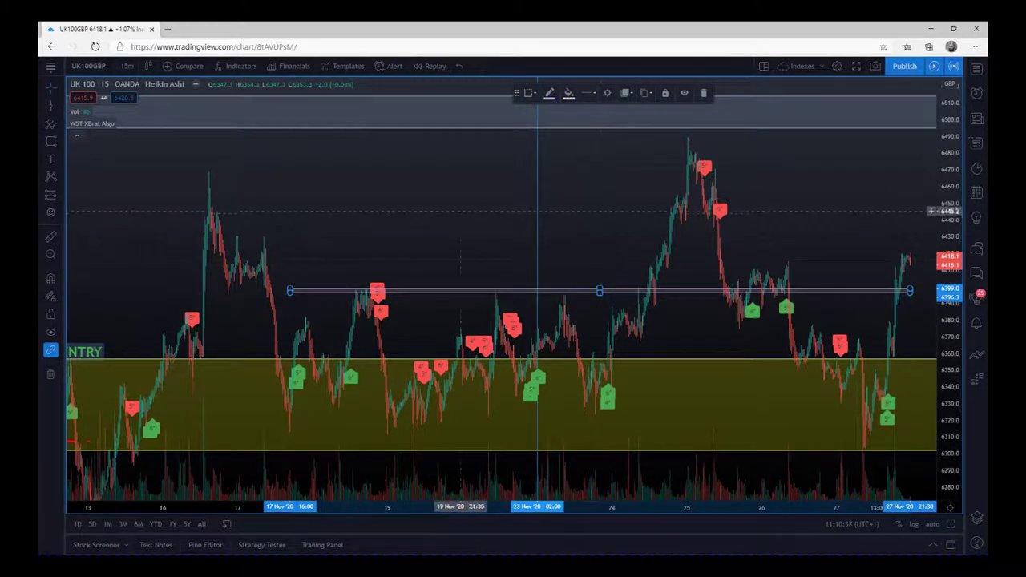
left_click(290, 414)
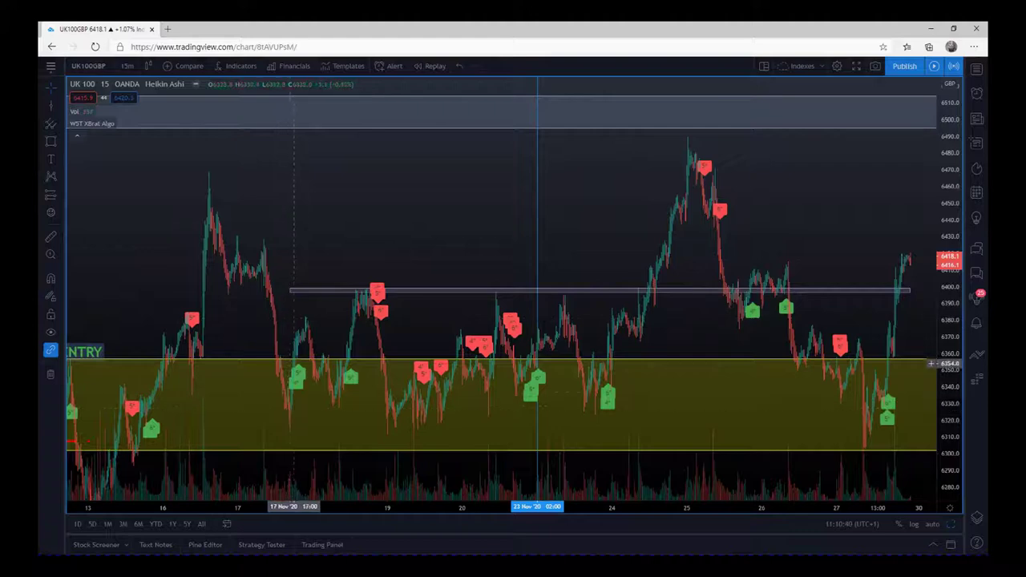
left_click(51, 141)
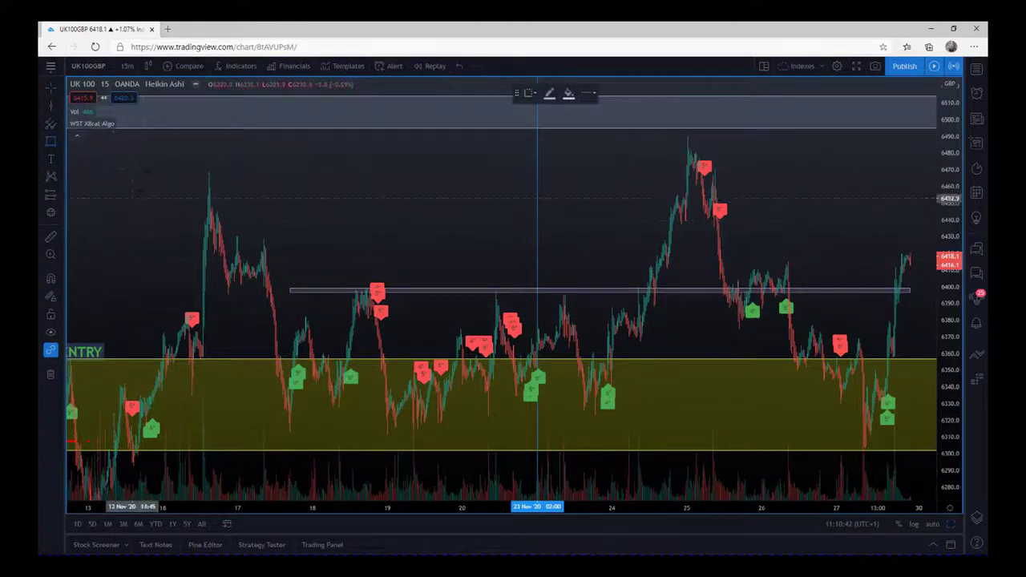
- Draw a rectangle from 13 to 26 November covering 6459–6469
left_click(148, 171)
left_click(800, 184)
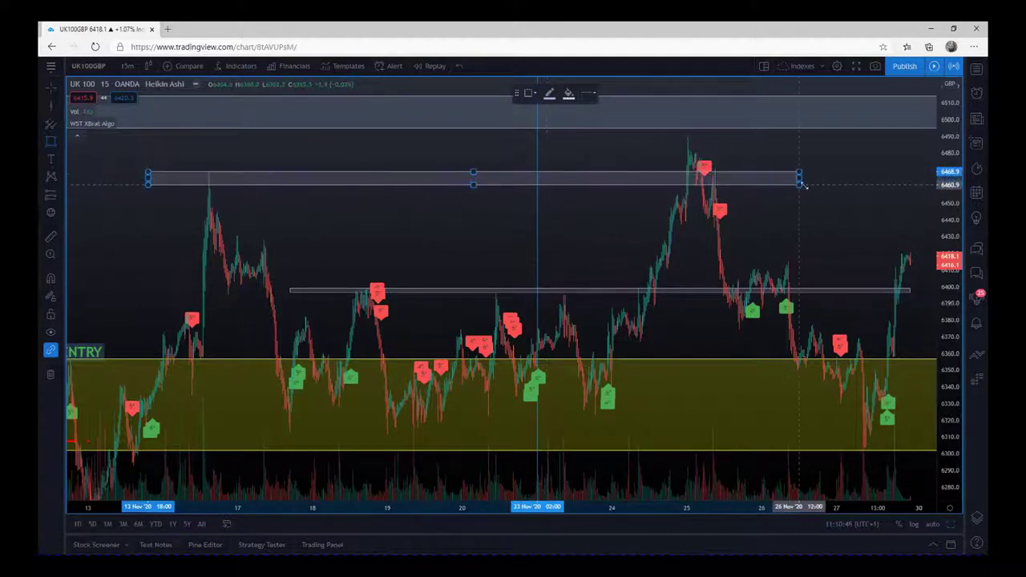
left_click_drag(804, 186, 810, 188)
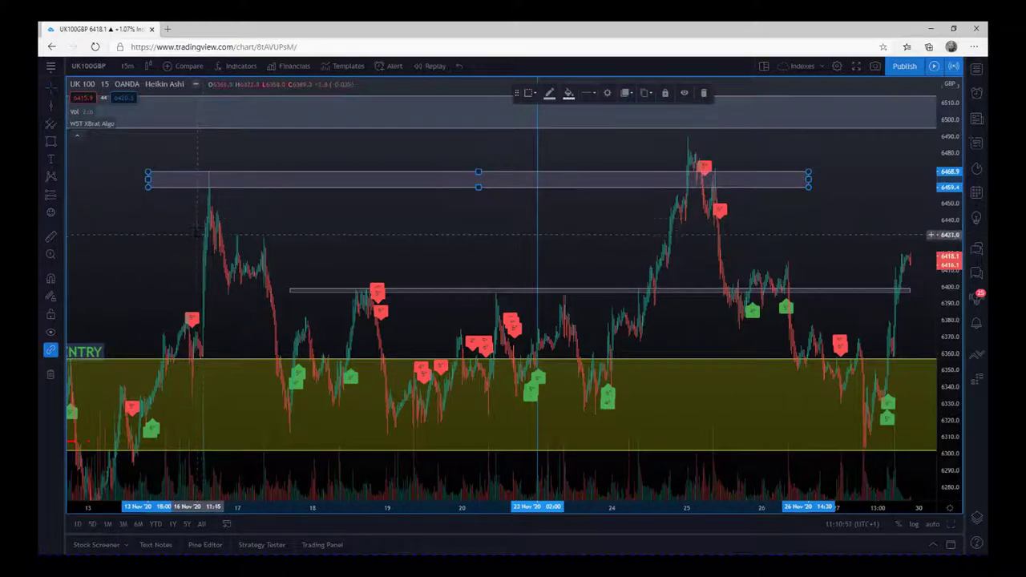
- Draw a thin rectangle near 6430 from 13 to 27 November
left_click(51, 142)
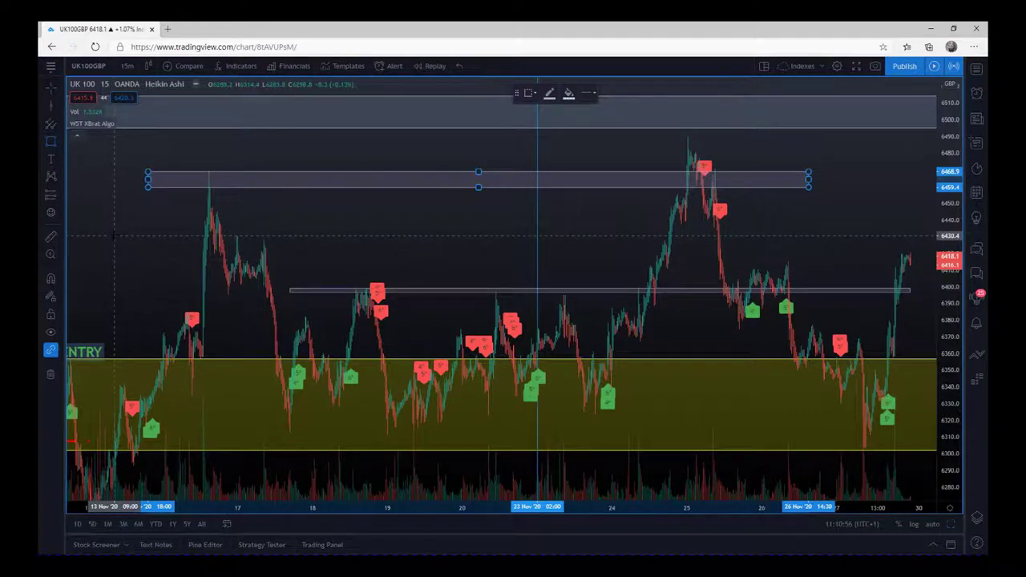
left_click_drag(115, 237, 880, 237)
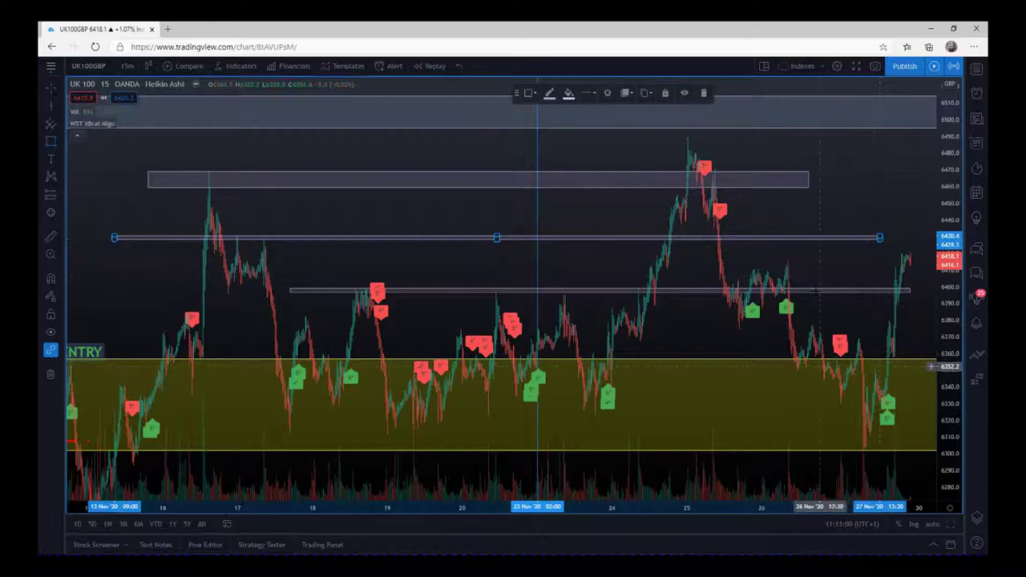
left_click(802, 209)
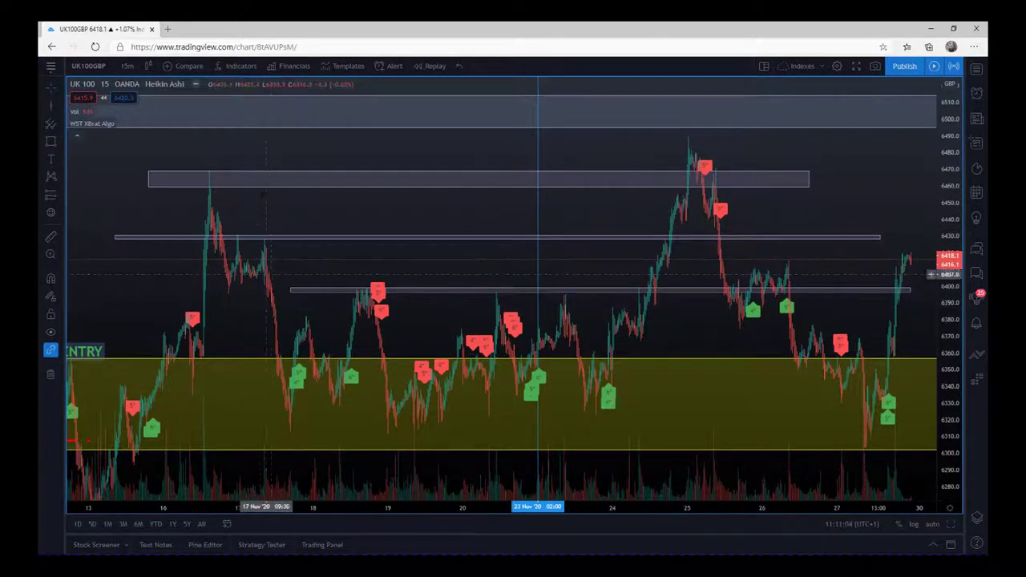
mouse_move(601, 507)
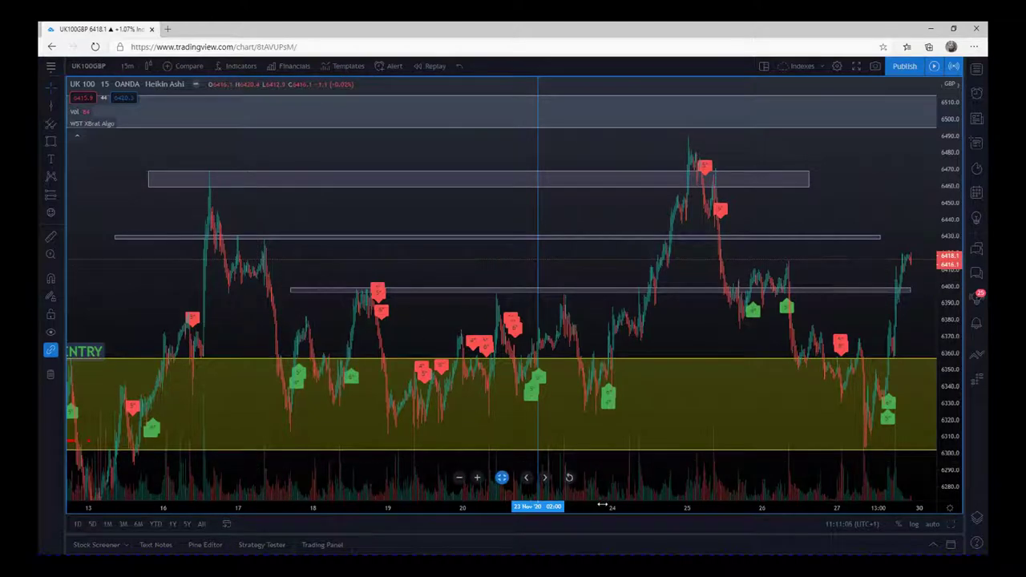
mouse_move(617, 508)
left_mouse_down()
mouse_move(484, 521)
mouse_move(373, 513)
left_mouse_up()
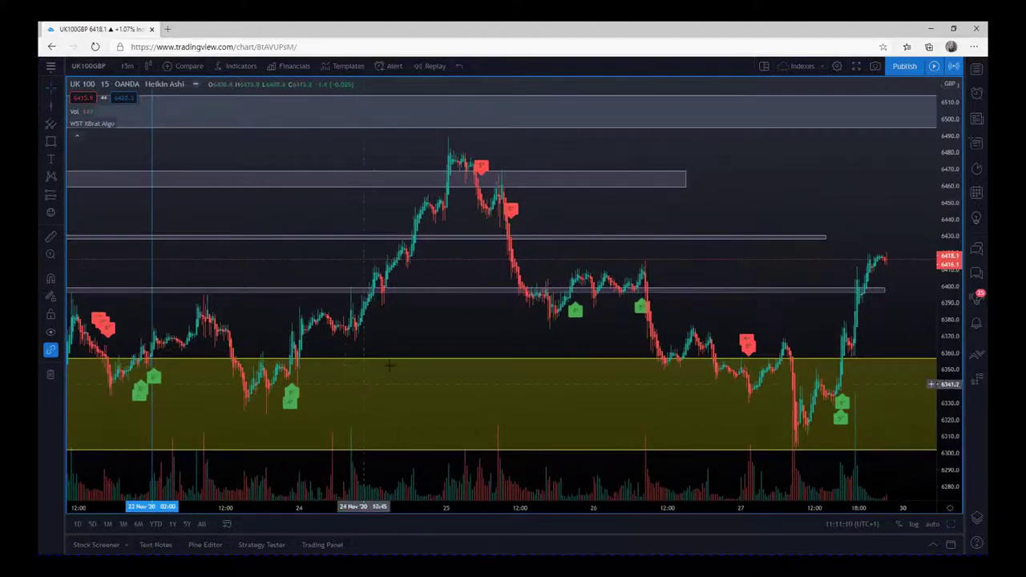
- Pan and zoom the chart so 20–26 November fills the view
left_click_drag(447, 326, 660, 325)
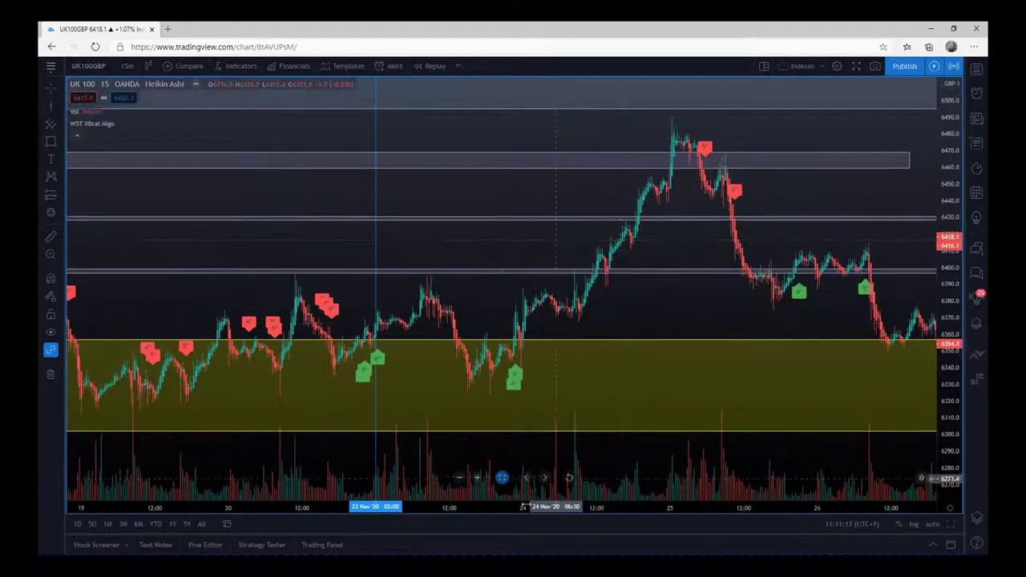
left_click_drag(521, 508, 449, 509)
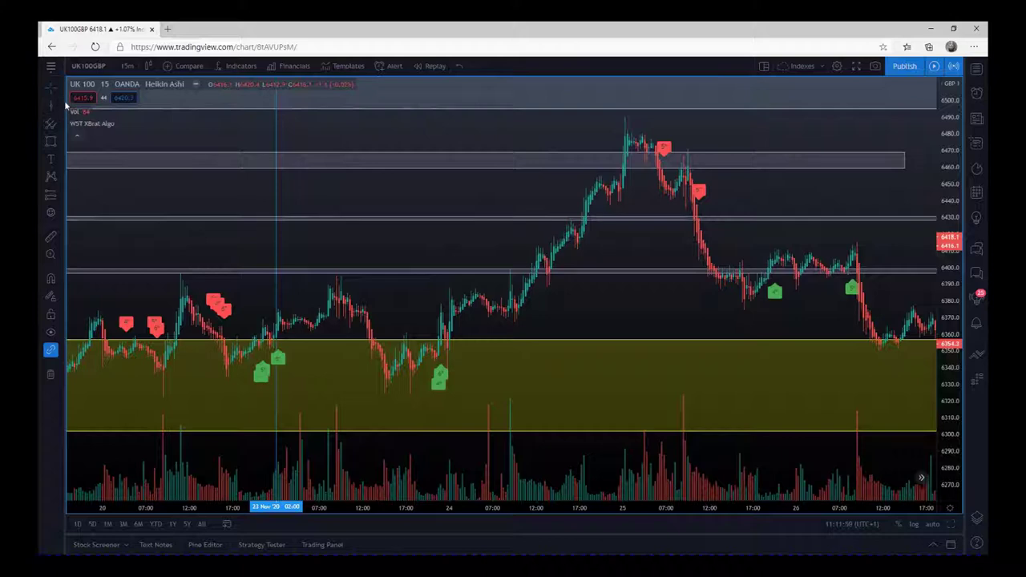
- Draw a dashed trend line near 6400 across 23–24 November
left_click(63, 109)
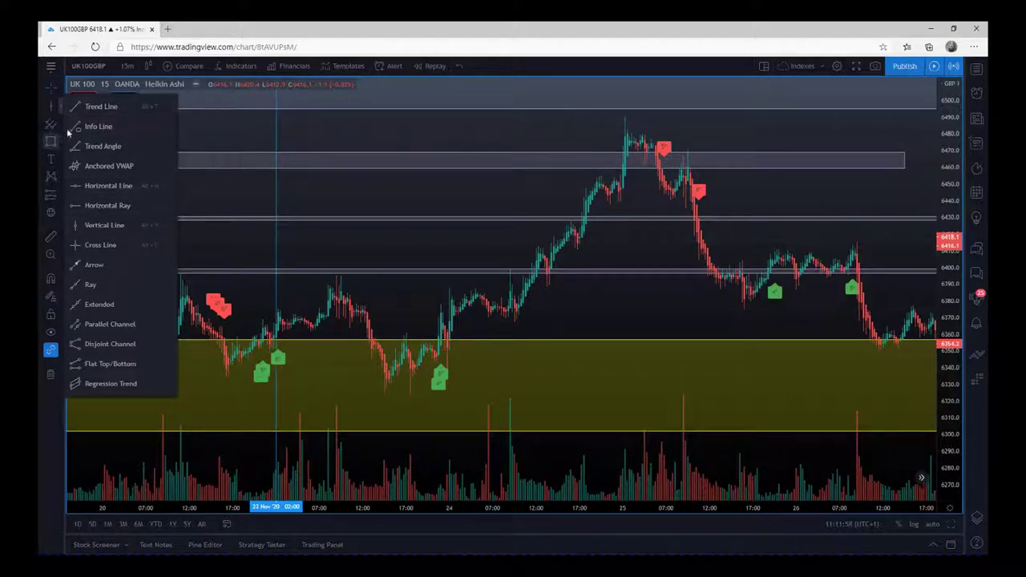
left_click(80, 112)
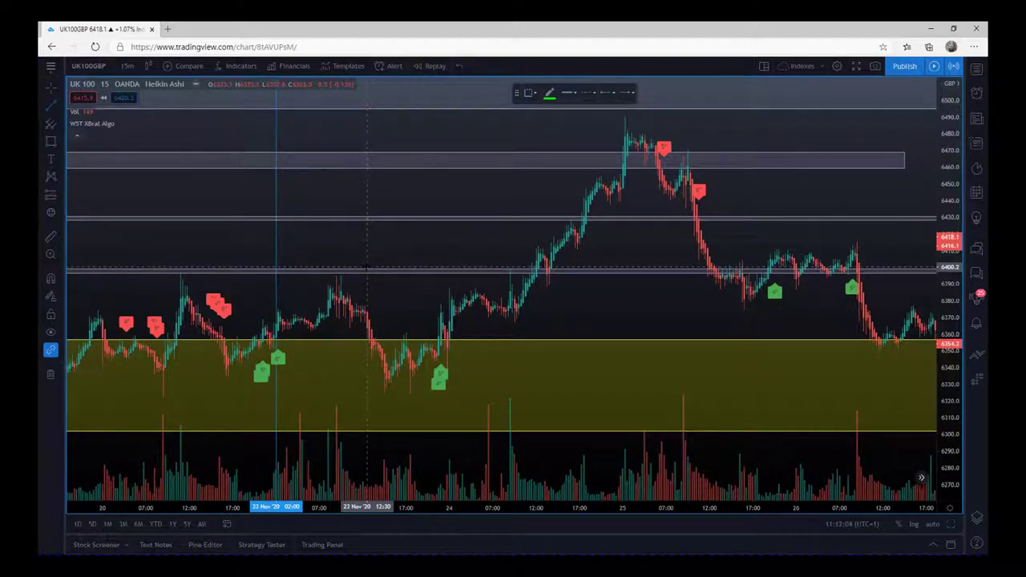
left_click(366, 266)
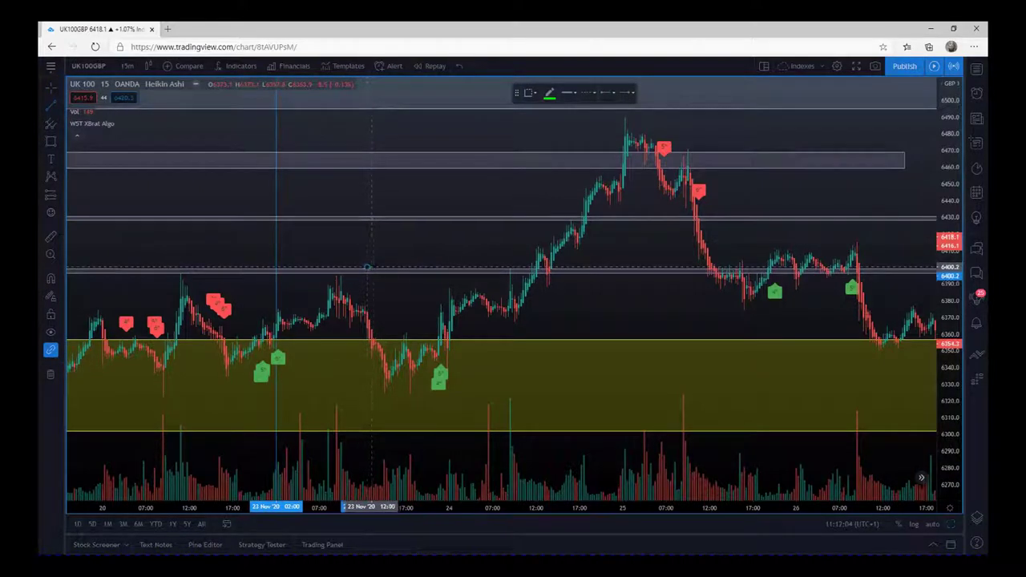
left_click(573, 266)
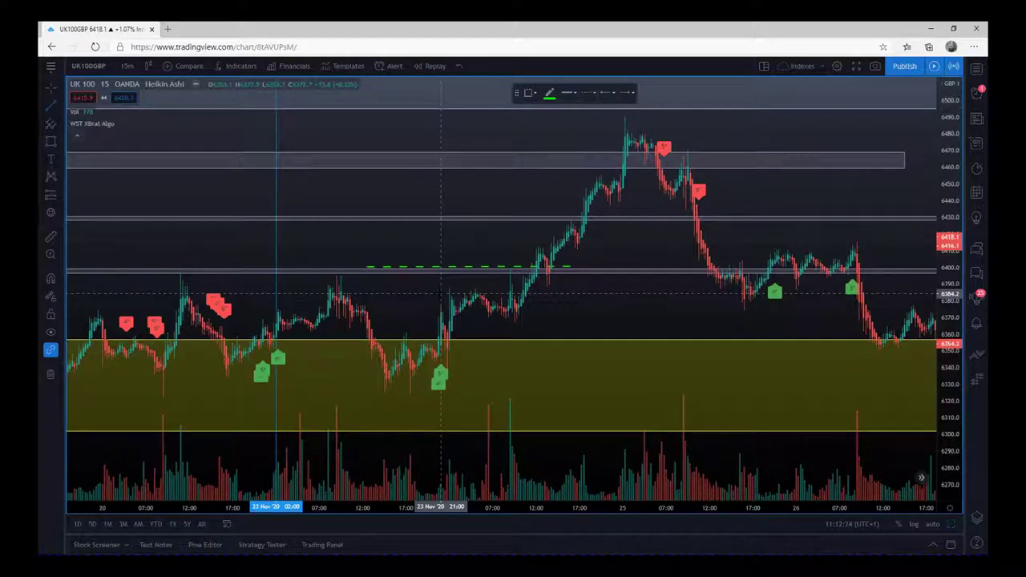
- Draw a red dashed line near 6336 across 23–24 November
left_click(430, 373)
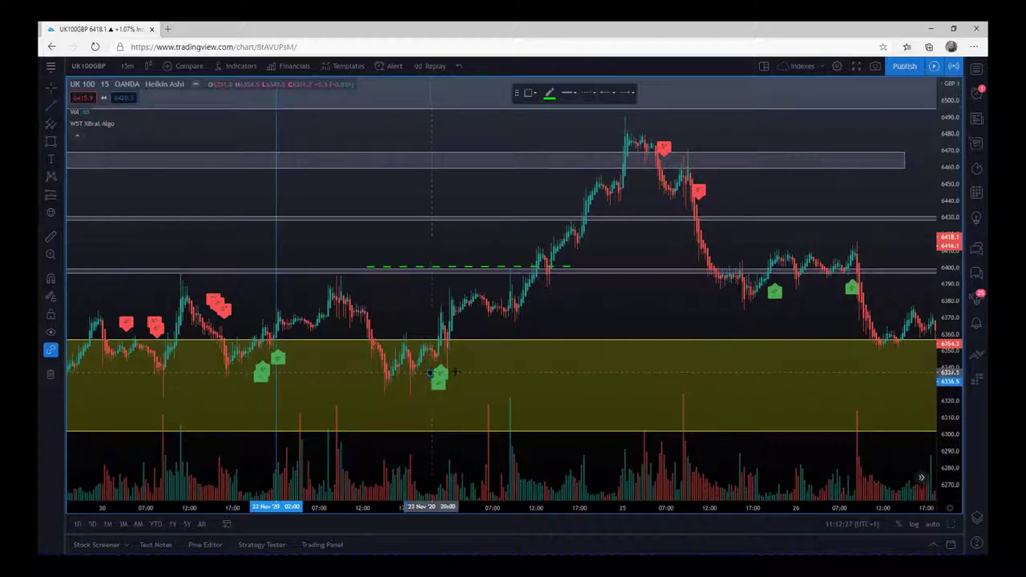
left_click(548, 373)
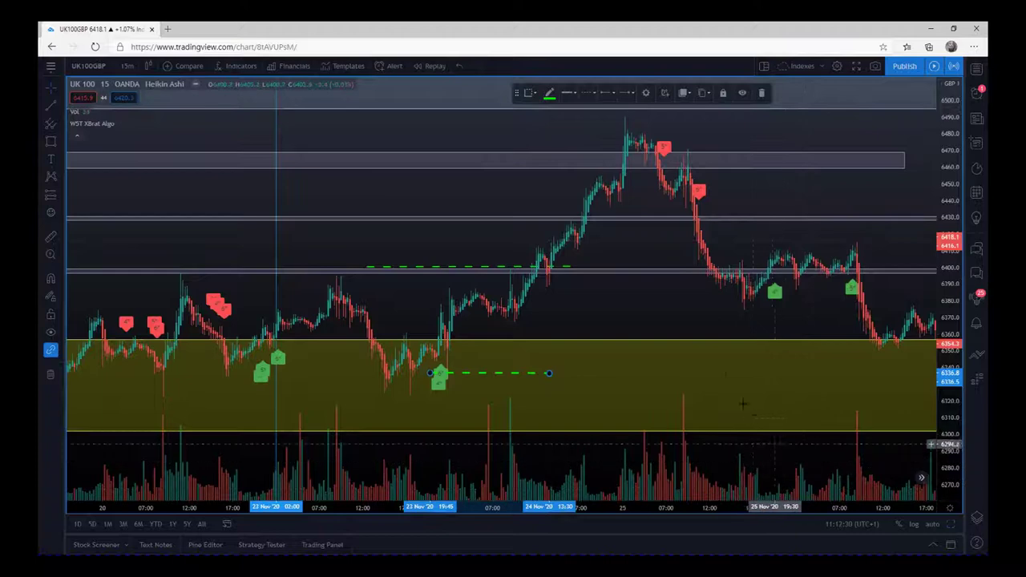
left_click(550, 93)
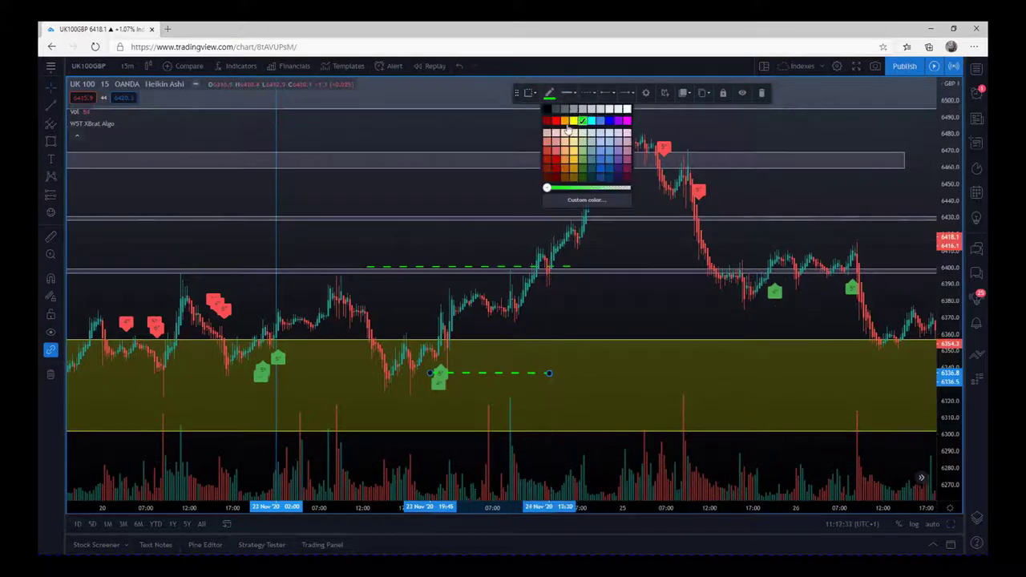
left_click(557, 122)
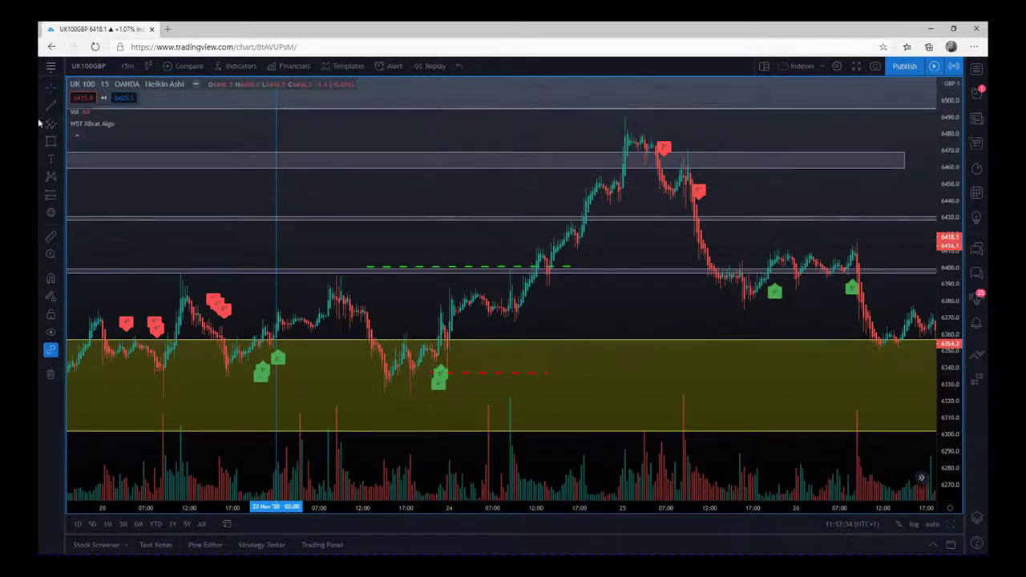
left_click(64, 127)
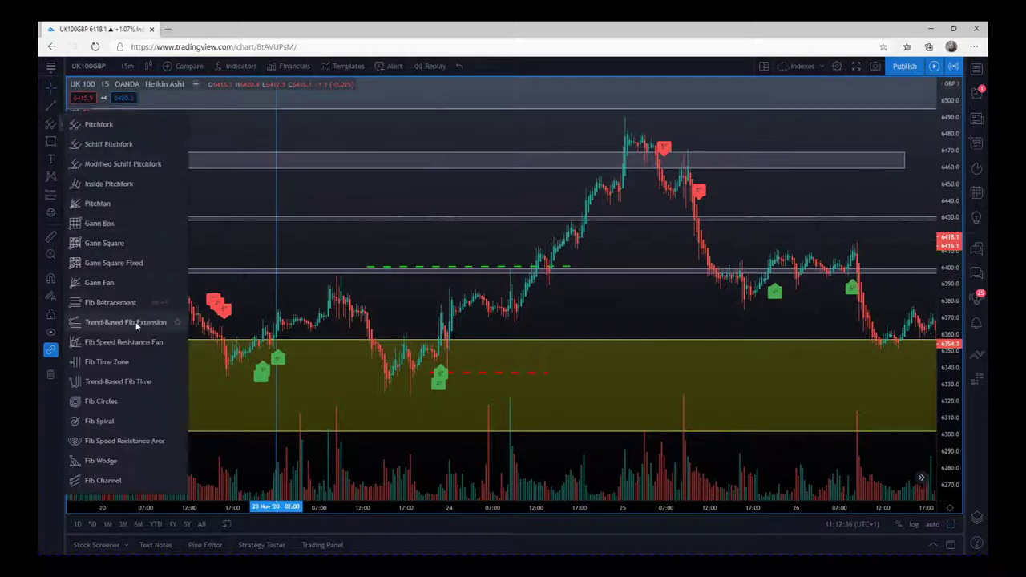
- Draw a trend-based Fib extension from the entry low to 6400, with 1 level at 6463.6
left_click(94, 324)
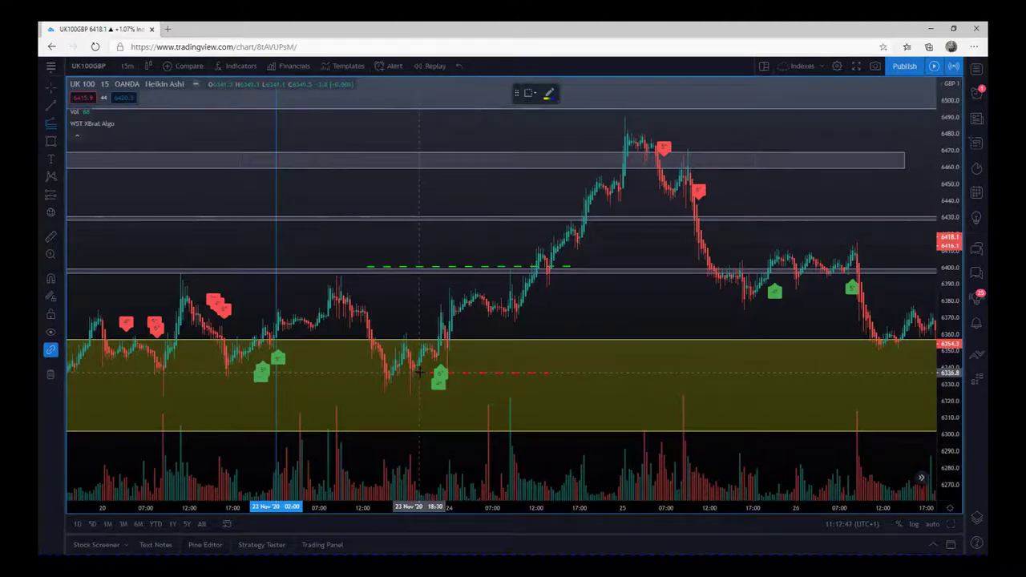
left_click(419, 373)
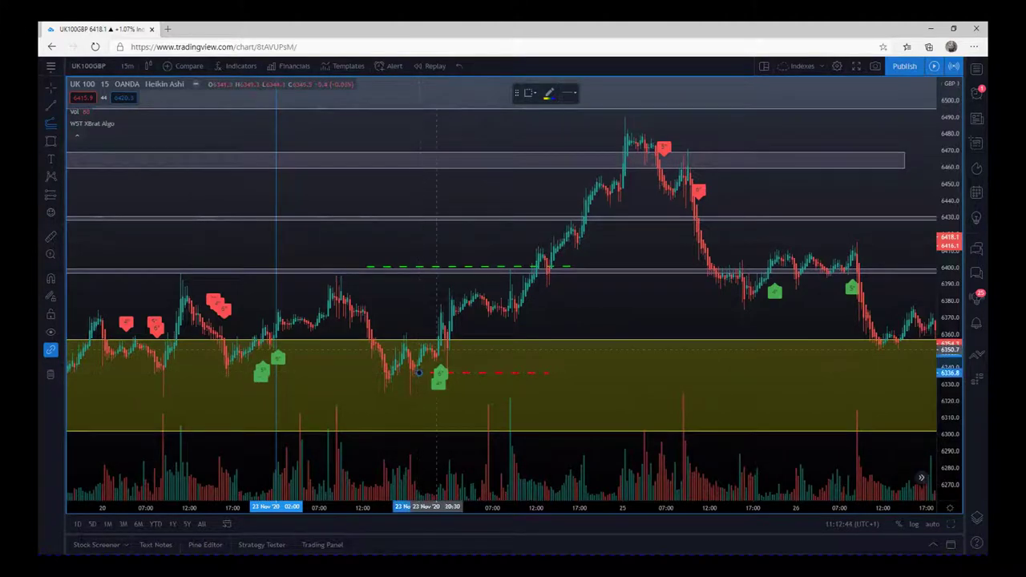
left_click(478, 267)
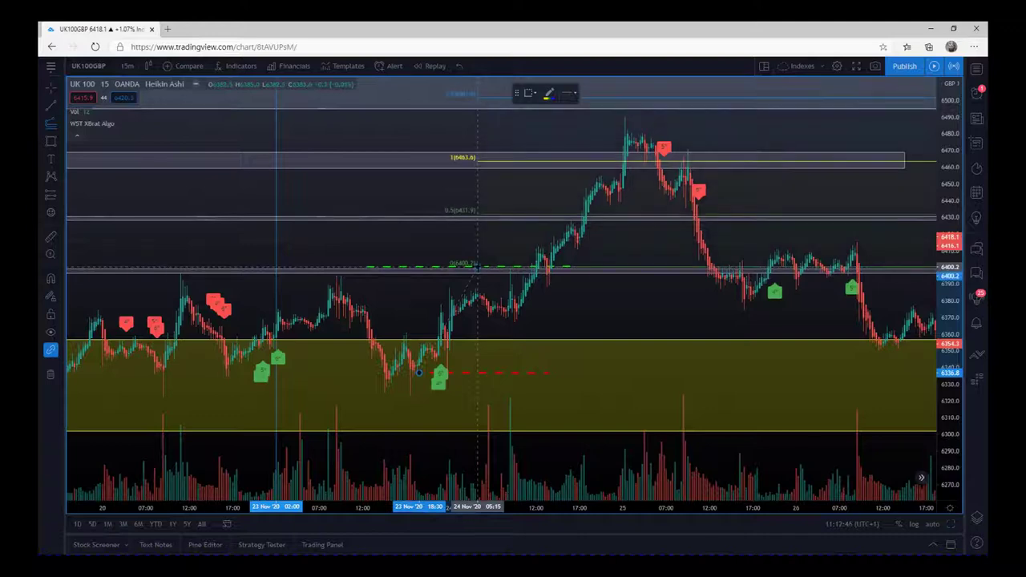
left_click(478, 267)
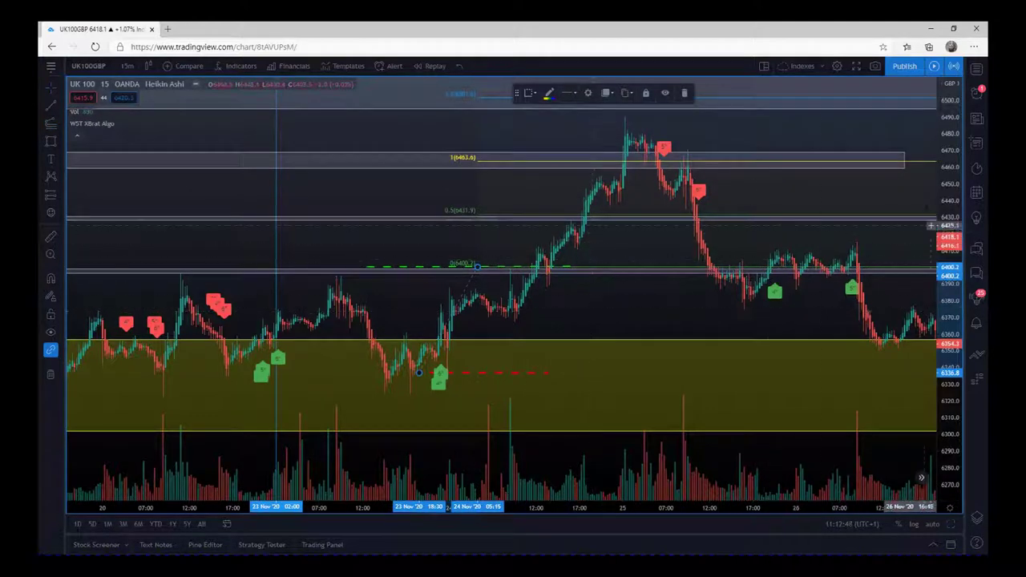
left_click_drag(942, 160, 922, 236)
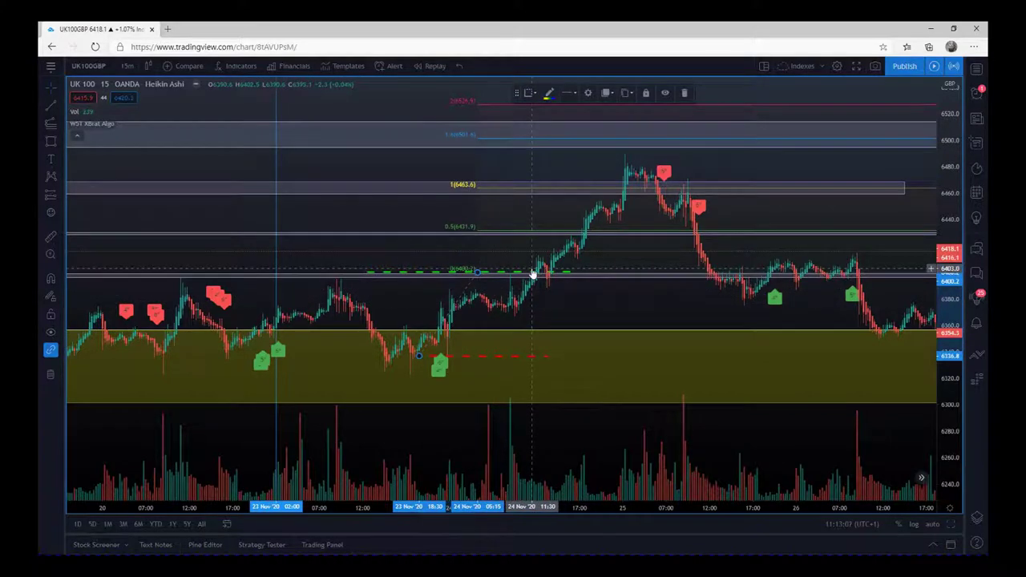
- Move the Fib anchor so level 1 reads 6435.9, and raise the red stop to ~6365
left_click_drag(655, 300, 710, 475)
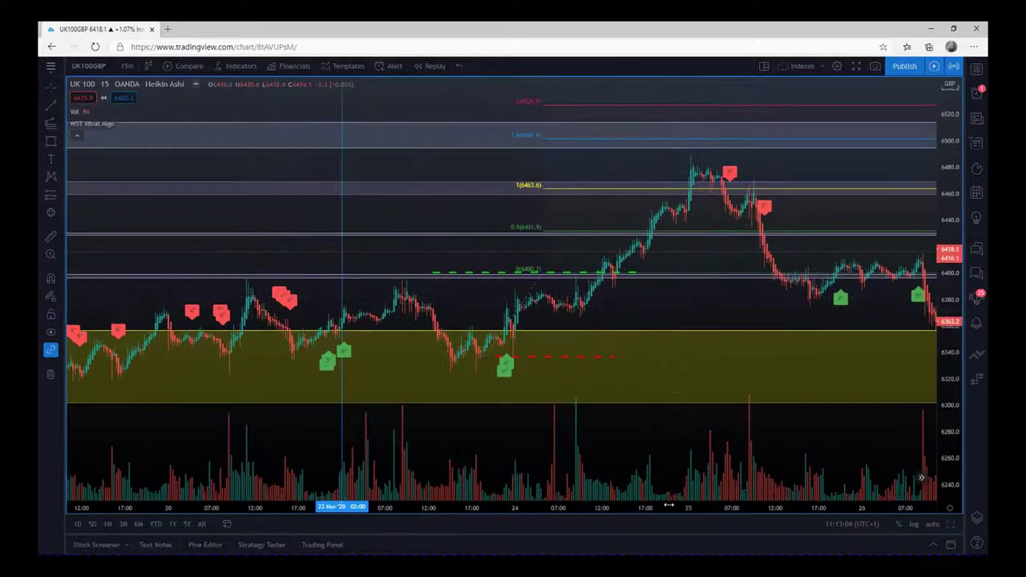
left_click_drag(668, 506, 513, 506)
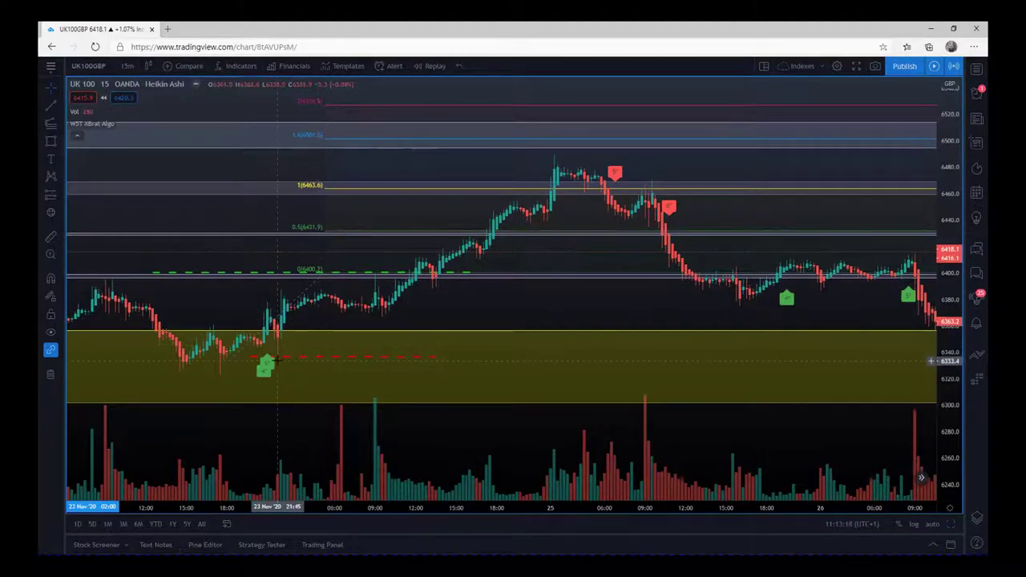
left_click_drag(234, 358, 251, 320)
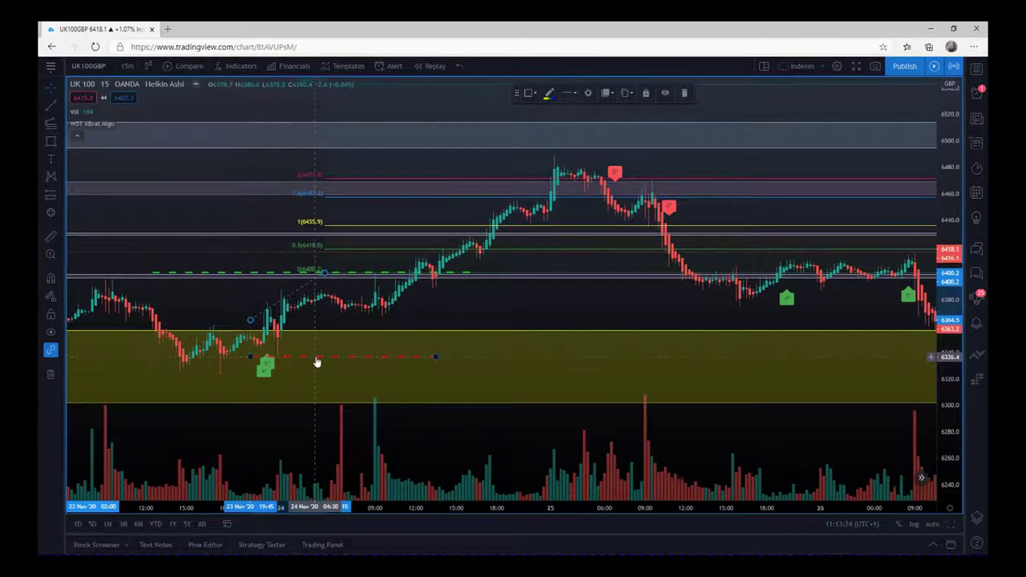
left_click_drag(316, 356, 322, 320)
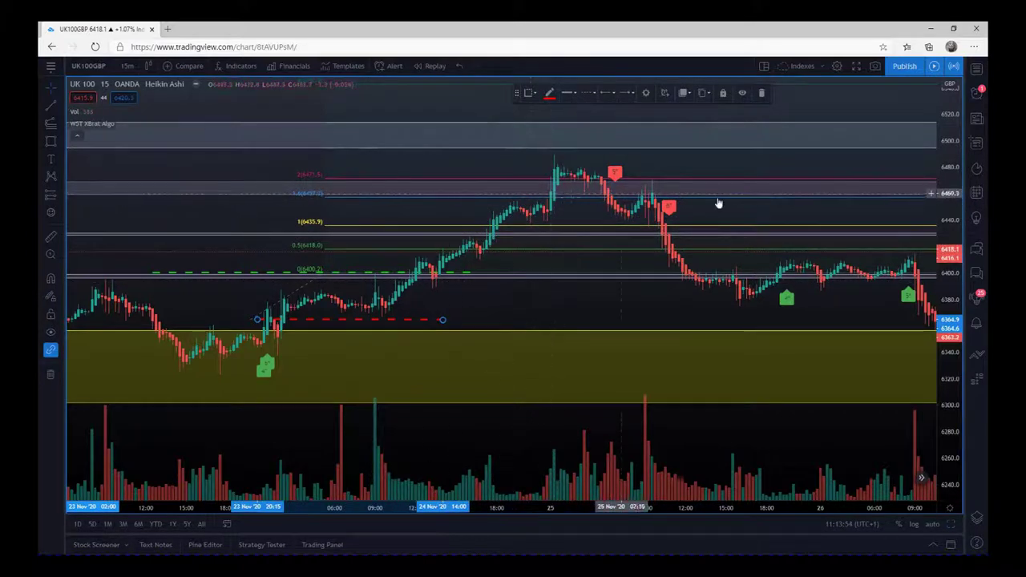
- Trail the red stop line up to about 6427, then to 6457 at the 1.618 level
mouse_move(947, 324)
left_mouse_down()
mouse_move(628, 334)
mouse_move(597, 404)
left_mouse_up()
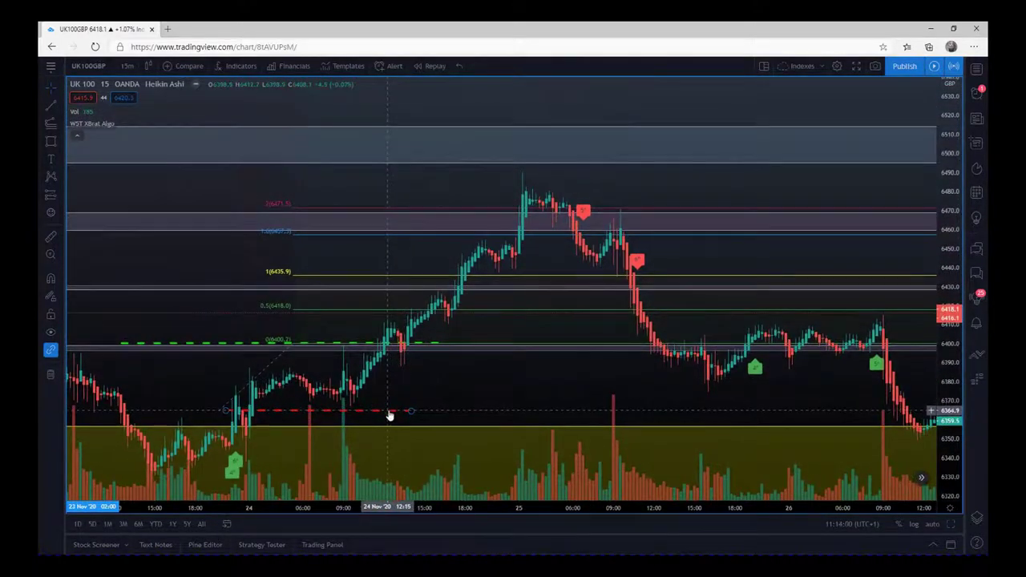
mouse_move(389, 415)
left_mouse_down()
mouse_move(443, 286)
mouse_move(578, 291)
left_mouse_up()
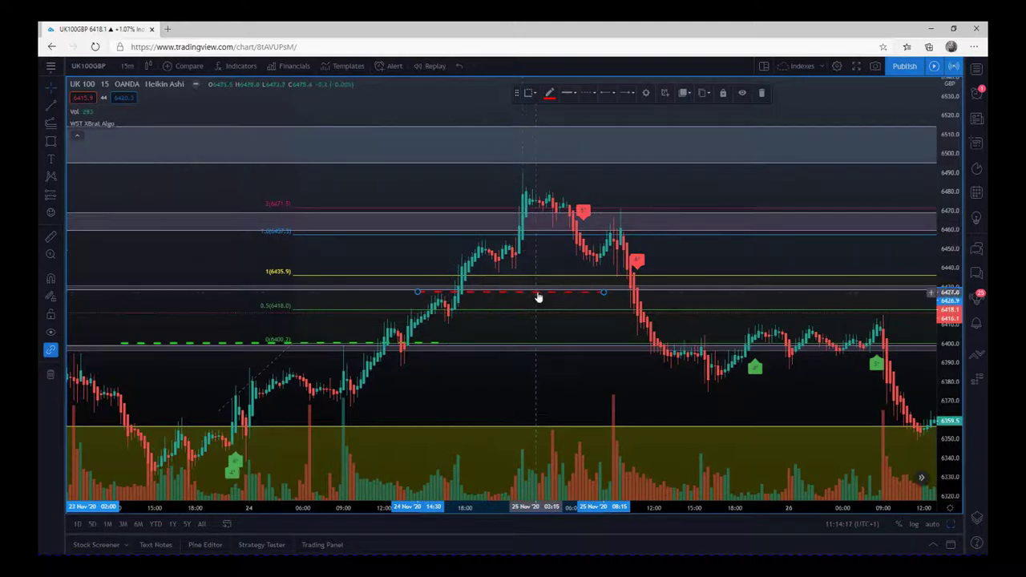
left_click_drag(536, 292, 549, 232)
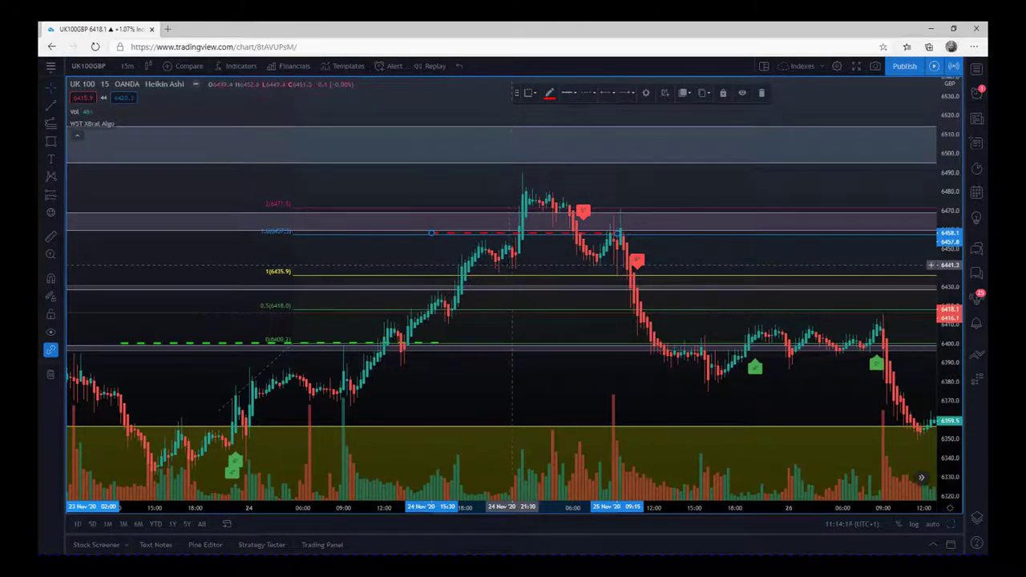
- Delete the red stop line and Fib extension, then raise the green entry line to 6436.6
left_click(762, 93)
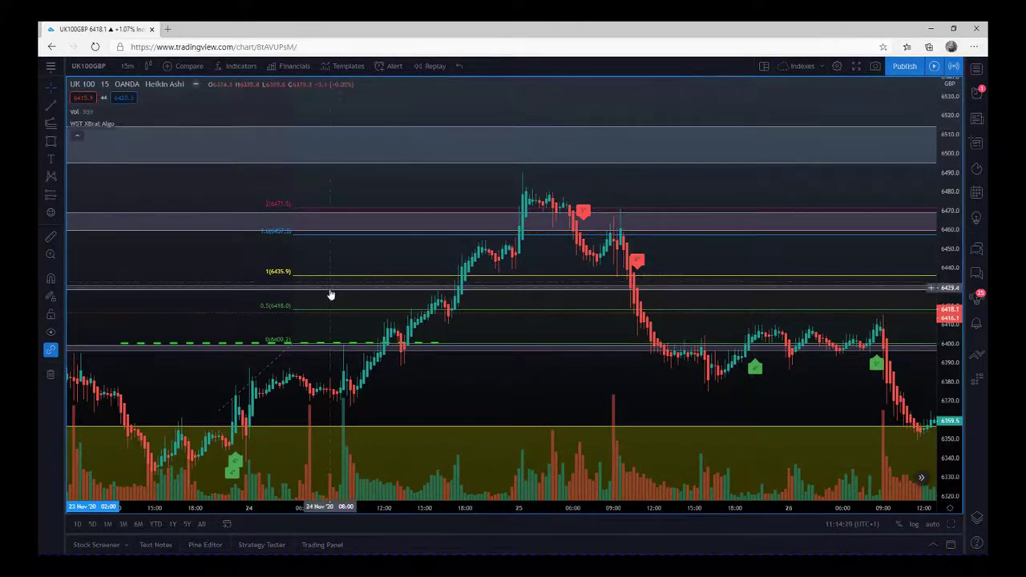
left_click(341, 275)
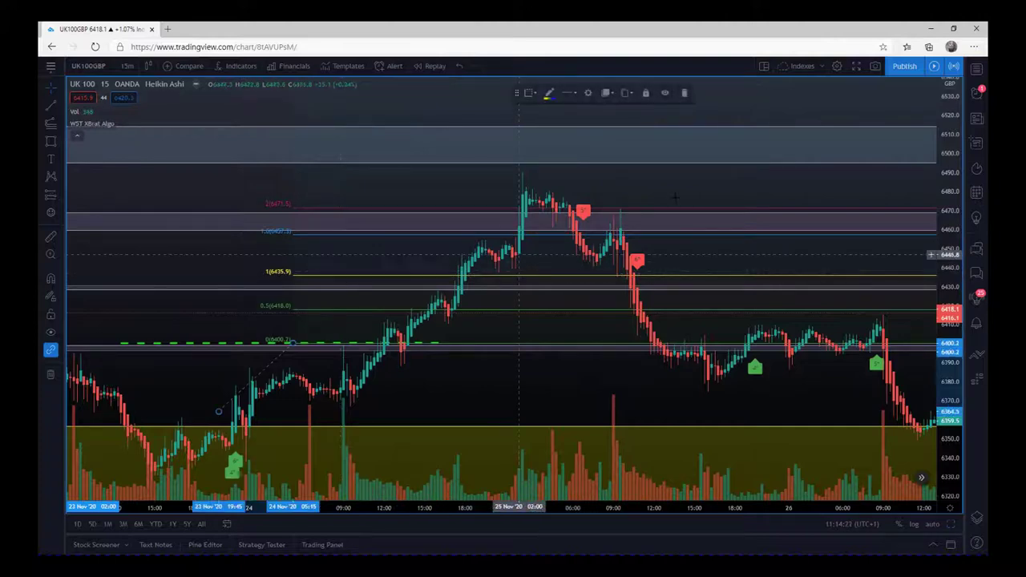
left_click(685, 94)
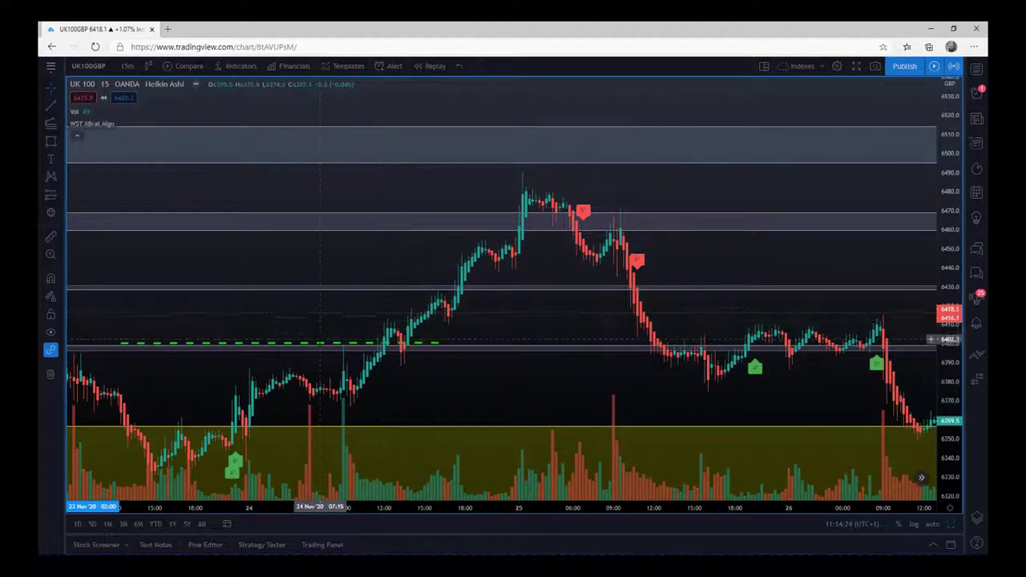
left_click_drag(548, 330, 498, 323)
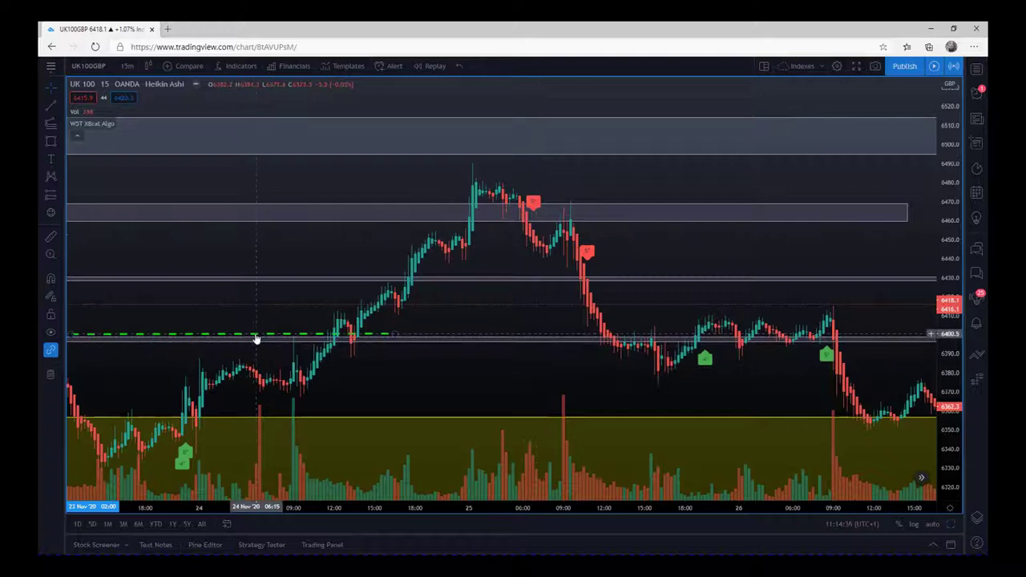
mouse_move(256, 339)
left_mouse_down()
mouse_move(537, 193)
mouse_move(517, 264)
left_mouse_up()
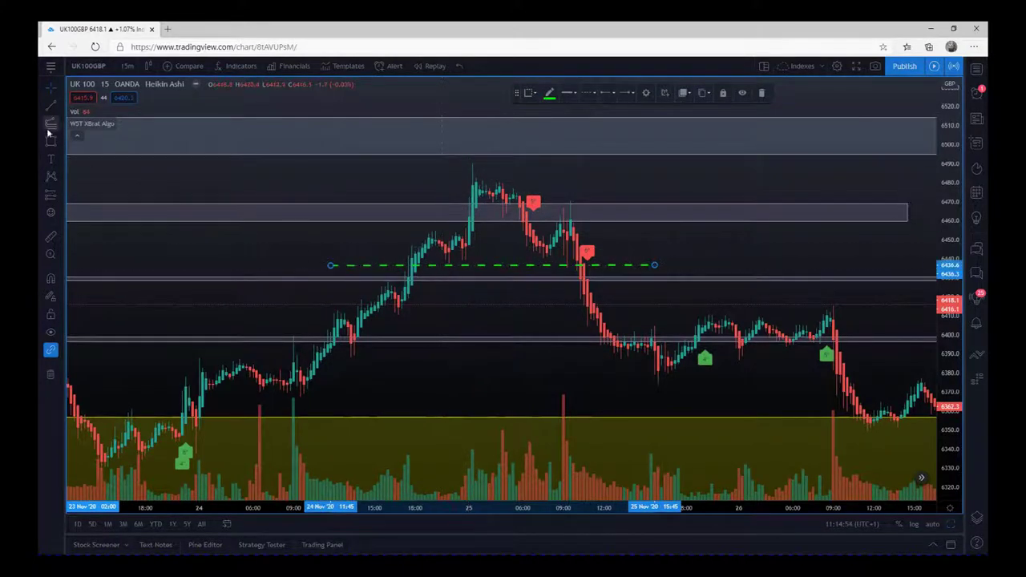
- Draw a red stop line near 6478 at the swing high and a downward Fib from 6436.6
left_click(51, 105)
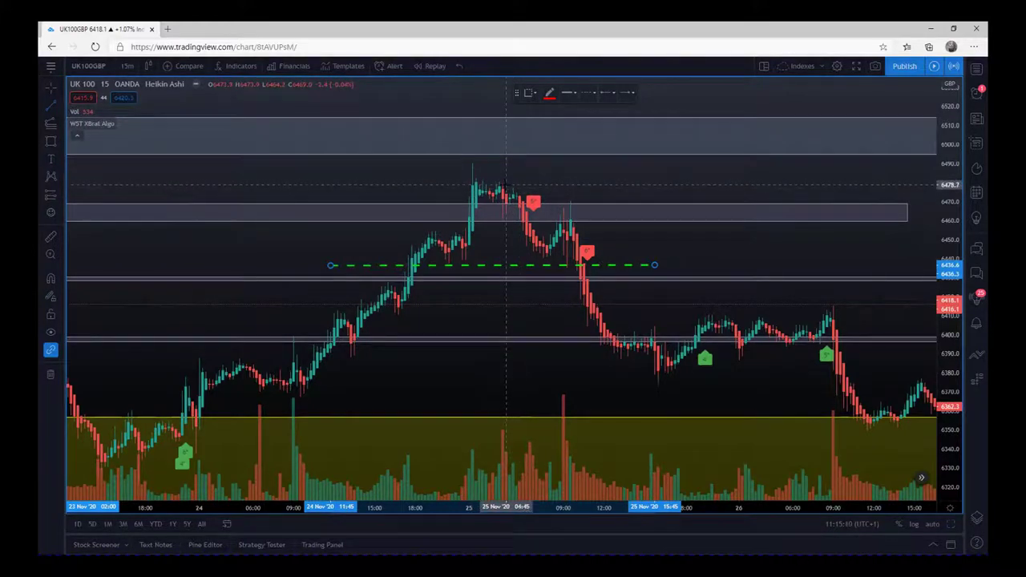
left_click(506, 187)
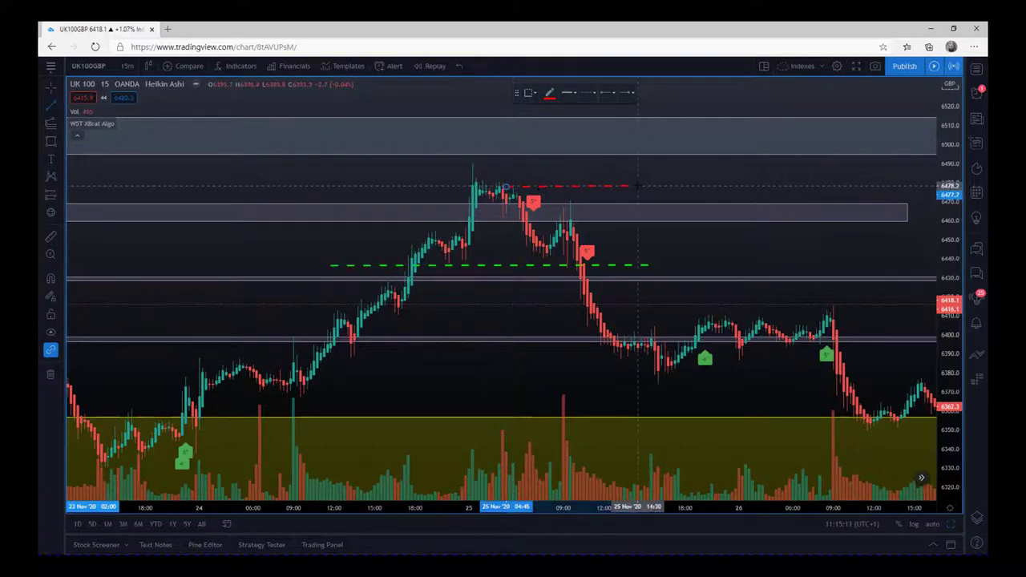
left_click(638, 186)
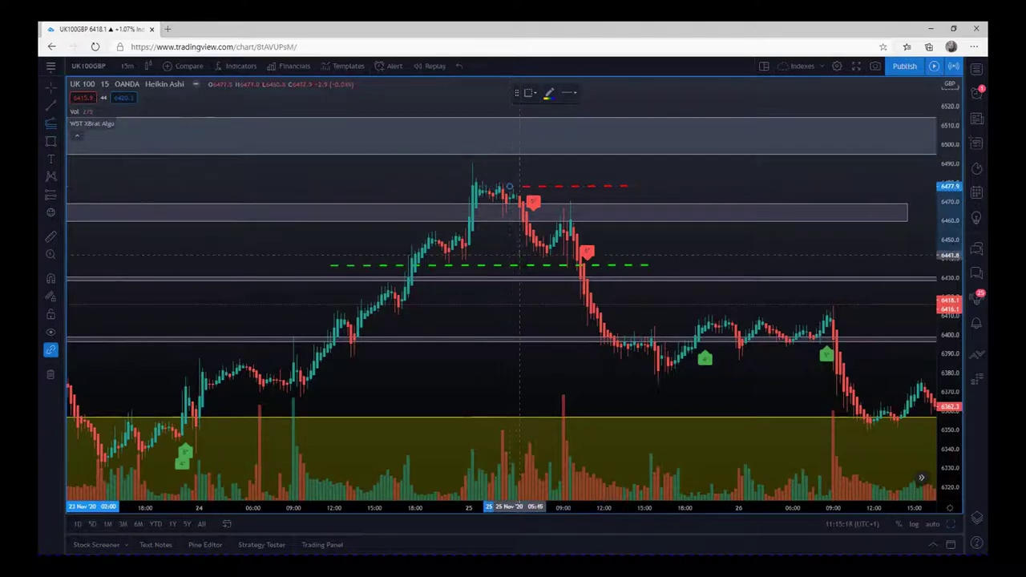
left_click_drag(540, 264, 565, 340)
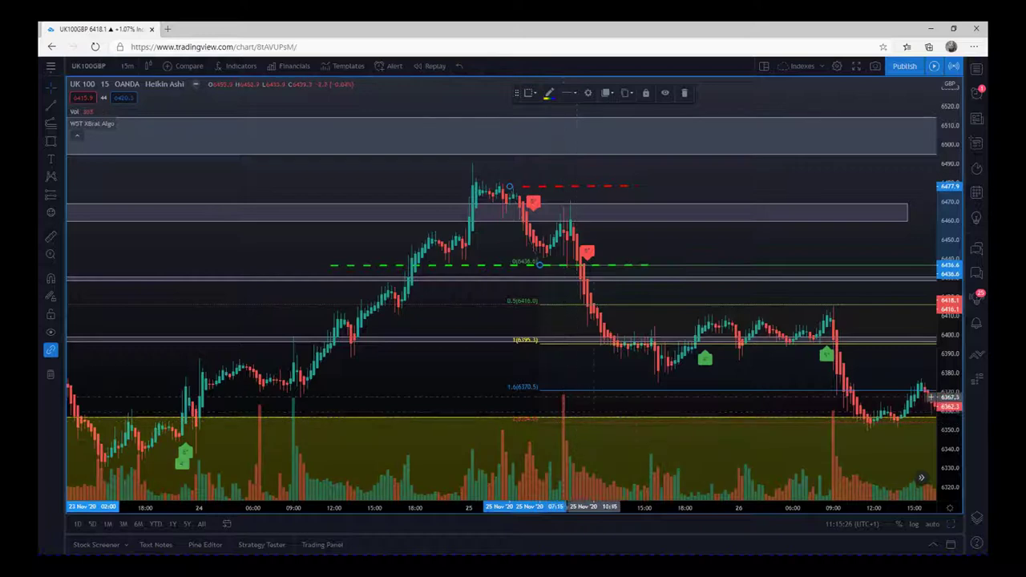
- Zoom in on the second trade's candles and trail the red stop line down to about 6431
scroll(687, 507, "up", 1)
scroll(687, 508, "up", 3)
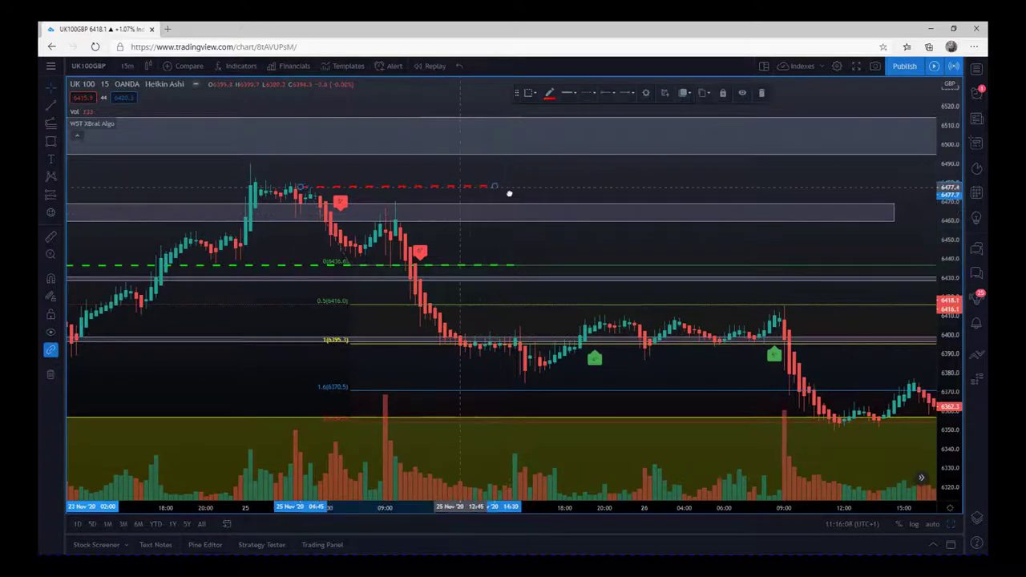
mouse_move(509, 192)
left_mouse_down()
mouse_move(527, 255)
mouse_move(583, 275)
left_mouse_up()
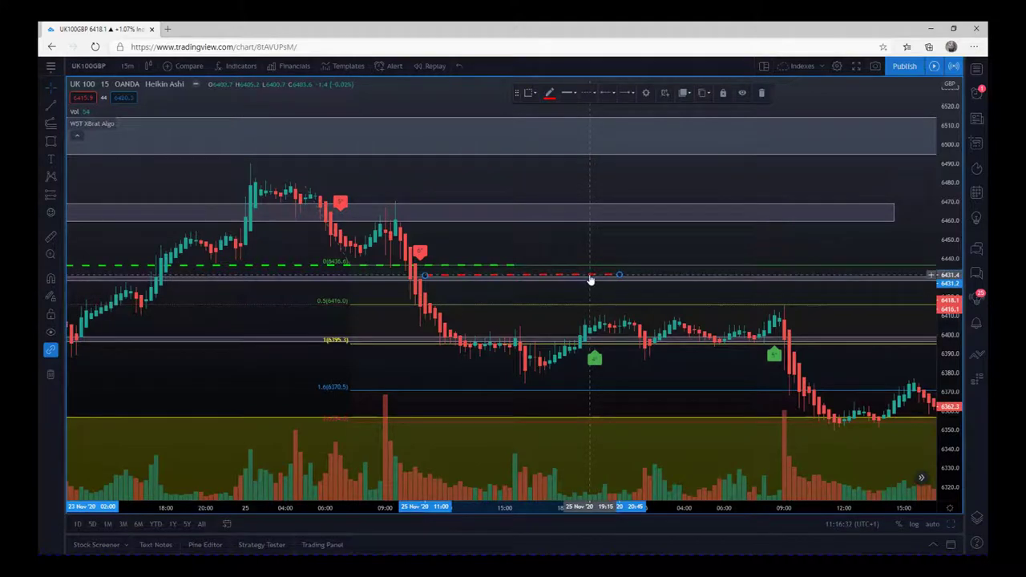
- Drag the red stop line from about 6431 down to about 6412, under the 6416 Fib level
left_click_drag(591, 279, 636, 311)
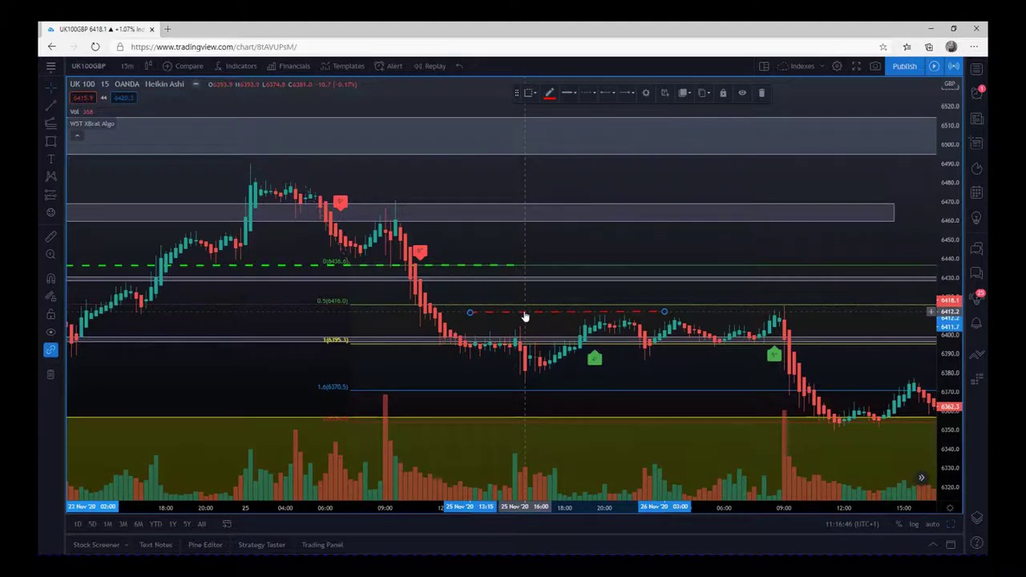
- Shift the red dashed stop line right to span the 26 Nov consolidation
scroll(525, 316, "right", 2)
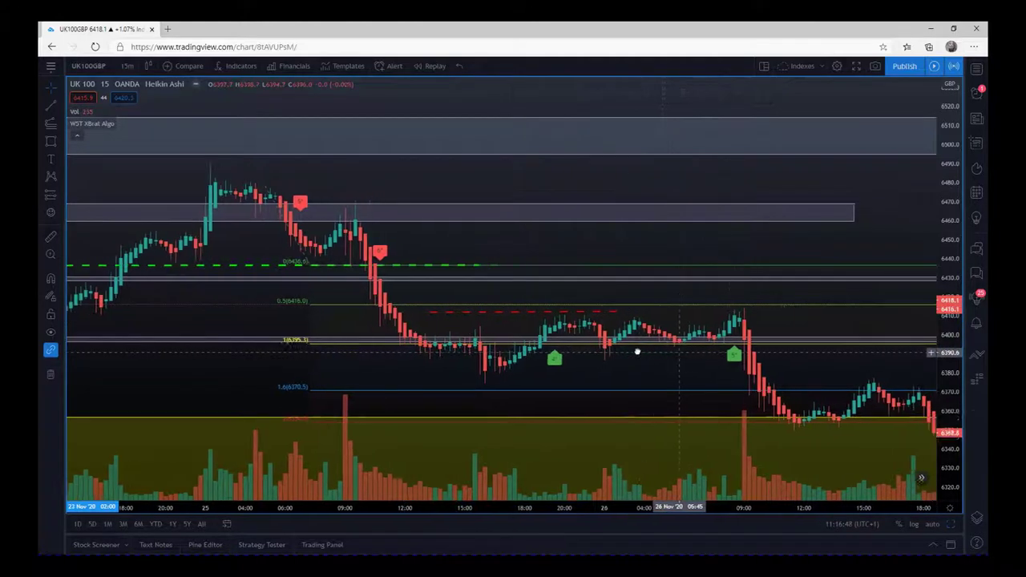
scroll(525, 316, "right", 3)
left_click_drag(524, 309, 659, 308)
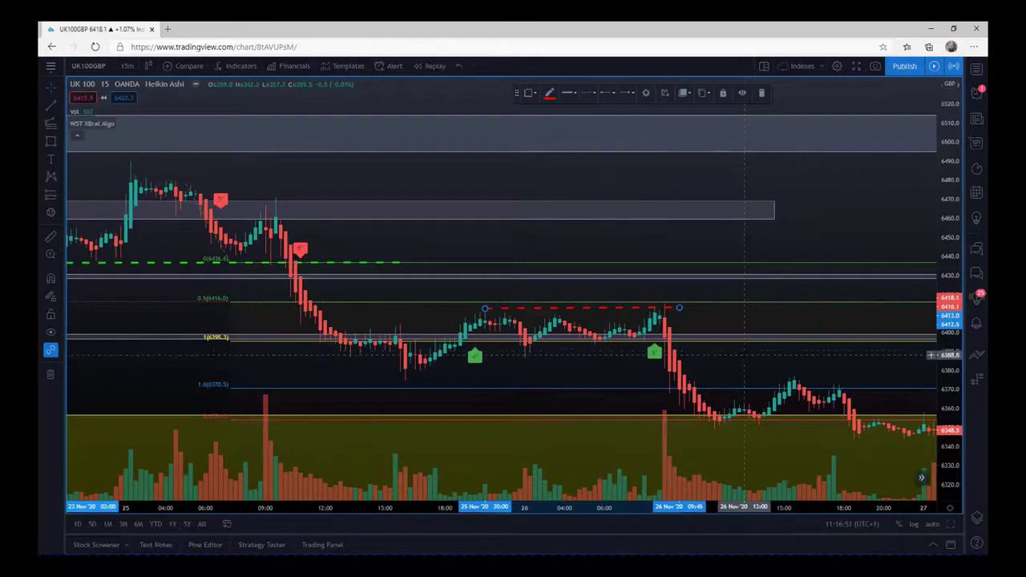
- Pan the chart forward to show the 27 Nov candles and their rally to about 6418
left_click_drag(733, 370, 638, 325)
scroll(635, 323, "right", 1)
scroll(623, 323, "right", 2)
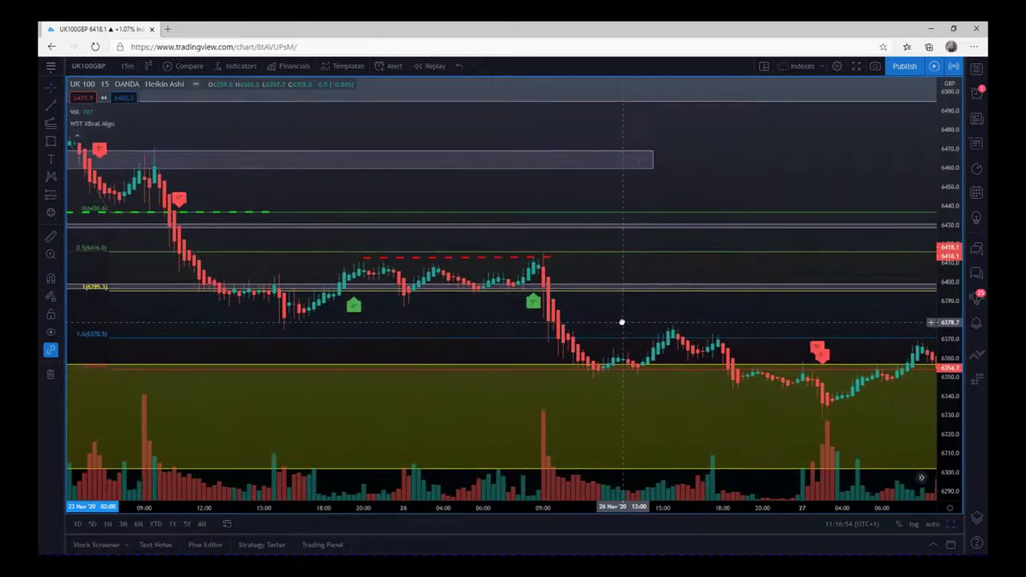
scroll(632, 326, "right", 1)
scroll(632, 326, "right", 2)
scroll(564, 319, "right", 4)
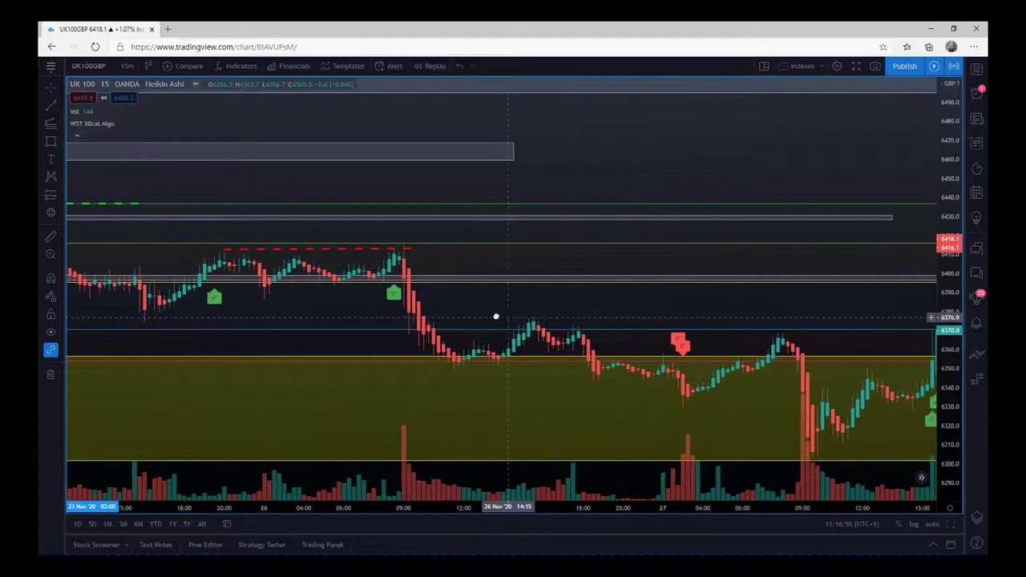
scroll(495, 316, "right", 3)
scroll(433, 305, "right", 1)
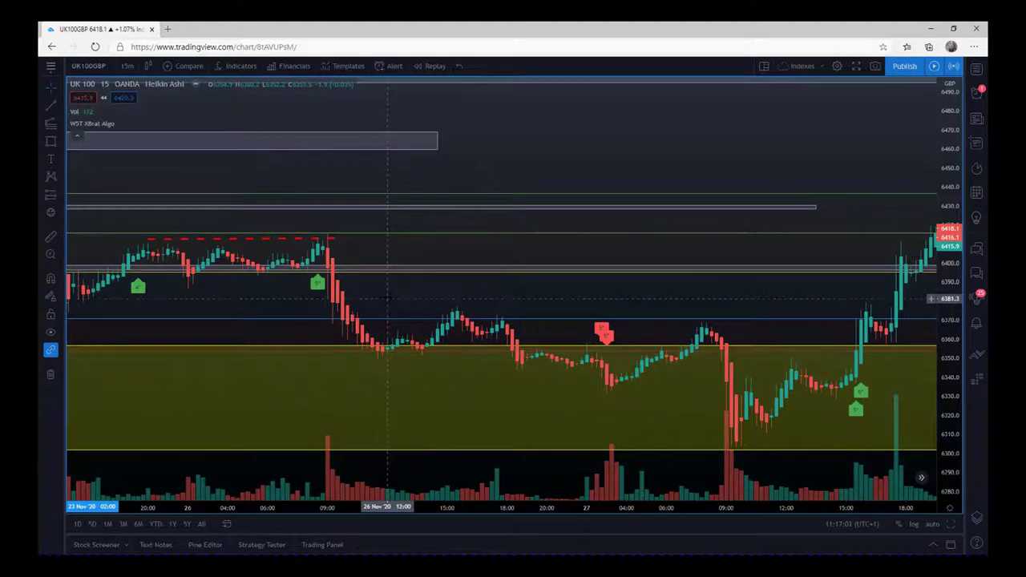
left_click_drag(458, 300, 368, 301)
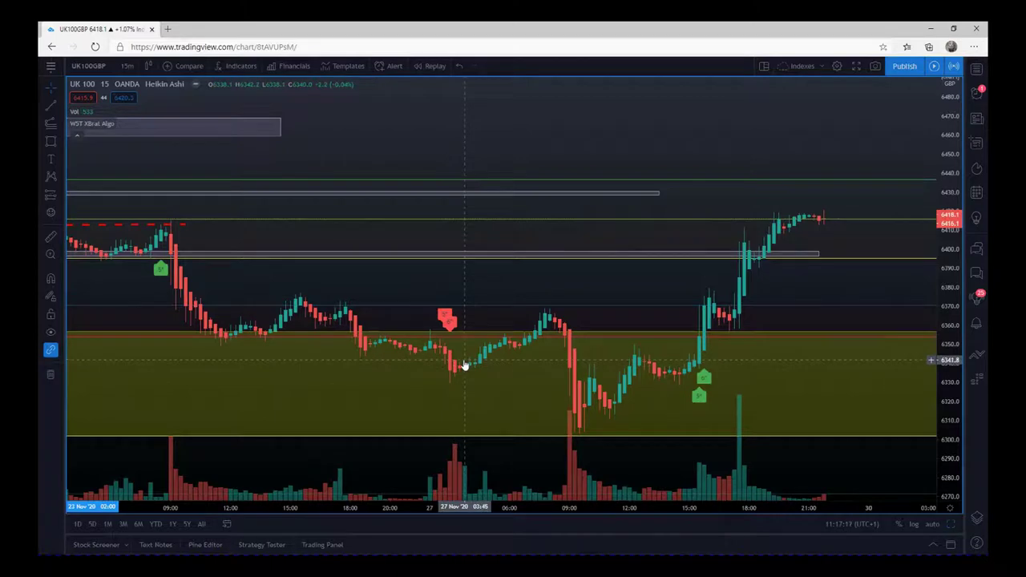
left_click_drag(783, 321, 657, 322)
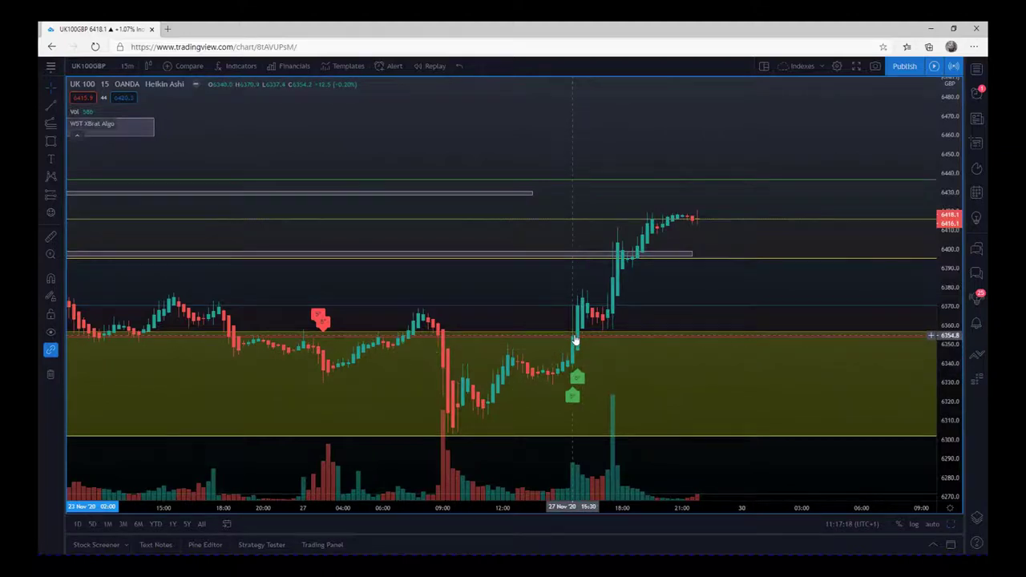
mouse_move(92, 123)
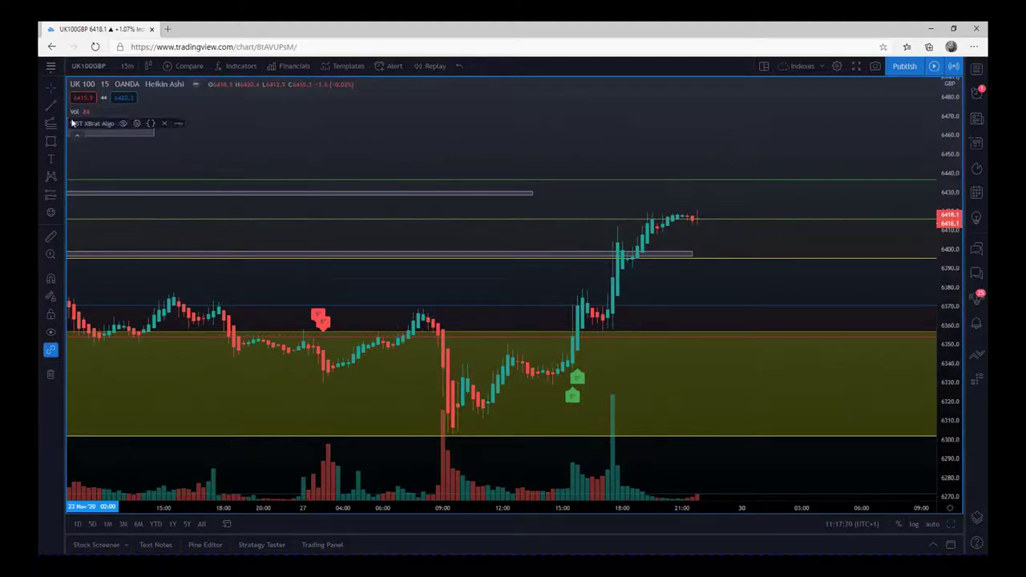
- Draw a green entry line near 6369 extending late into 27 Nov
left_click(52, 108)
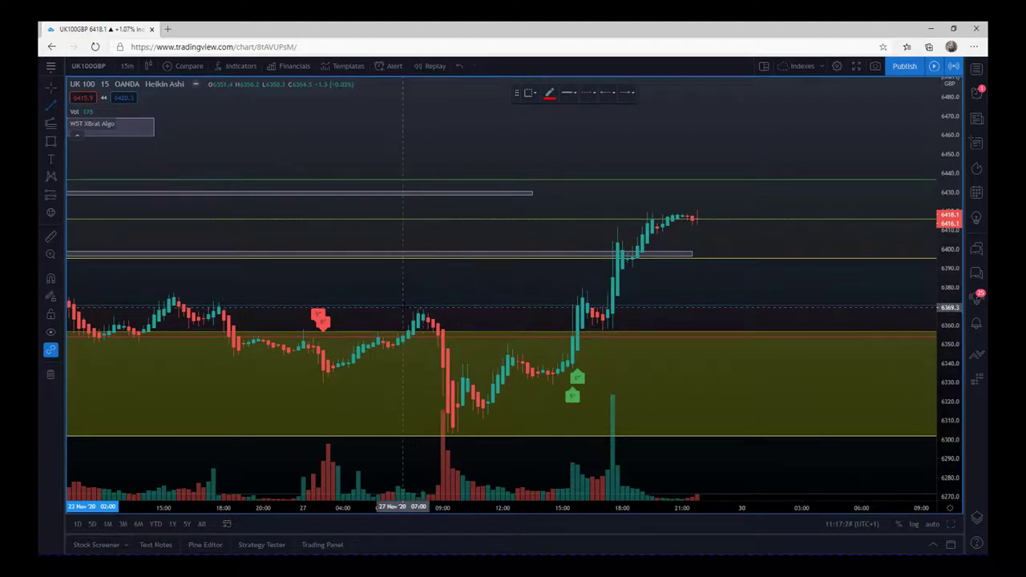
left_click(403, 308)
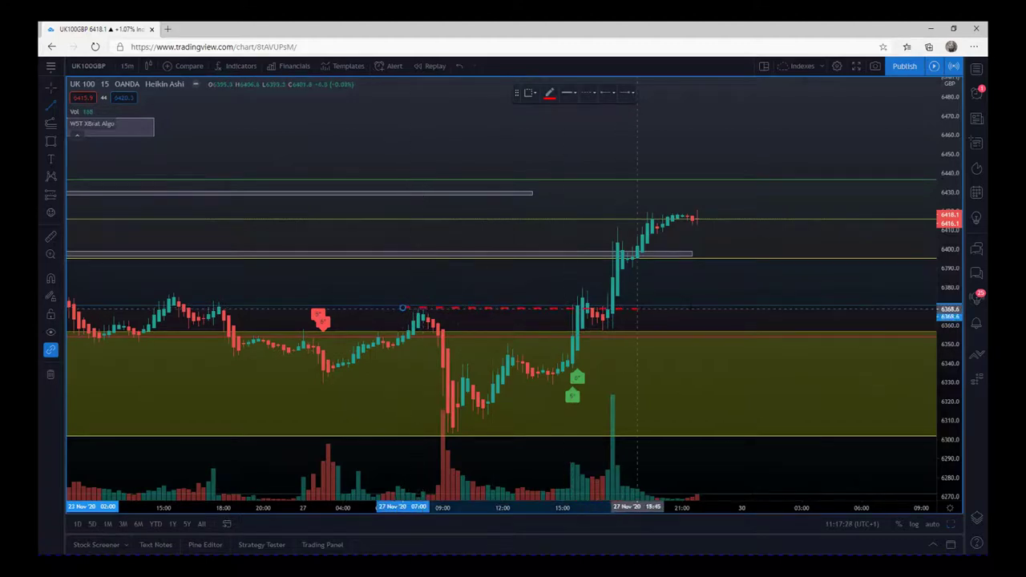
left_click(703, 307)
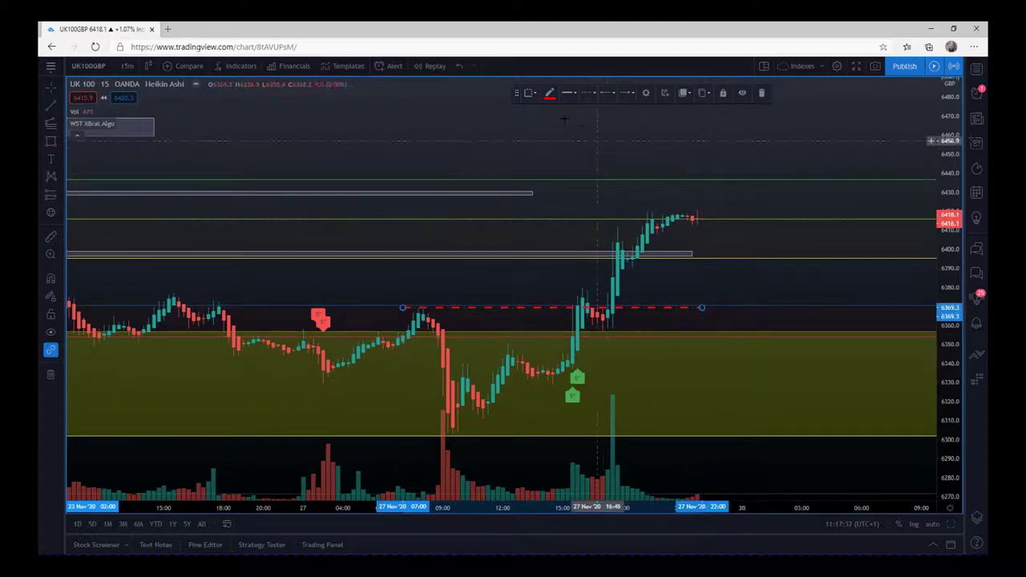
left_click(551, 93)
left_click(582, 122)
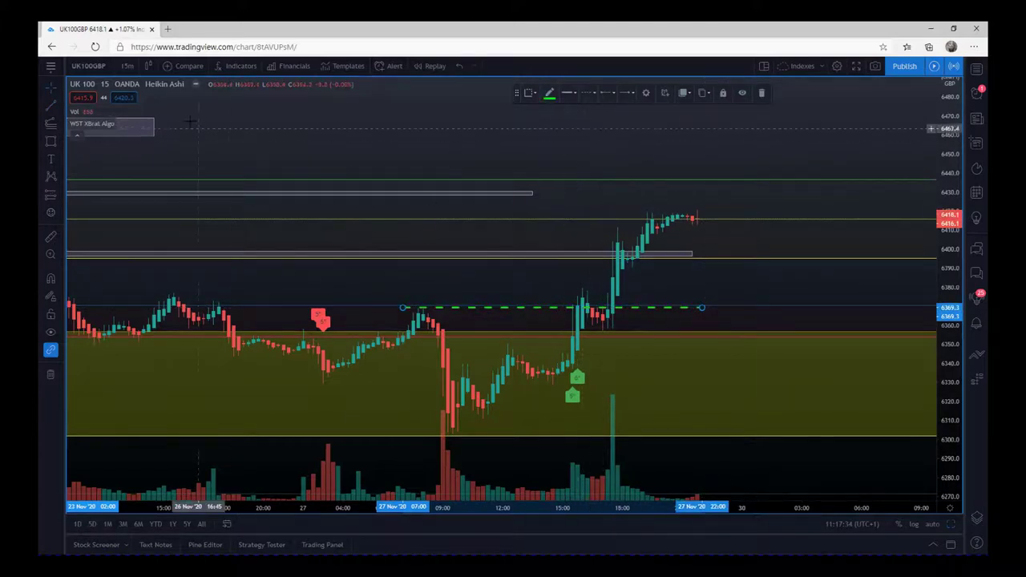
- Draw a red stop line near 6327 ending around 21:15
left_click(533, 388)
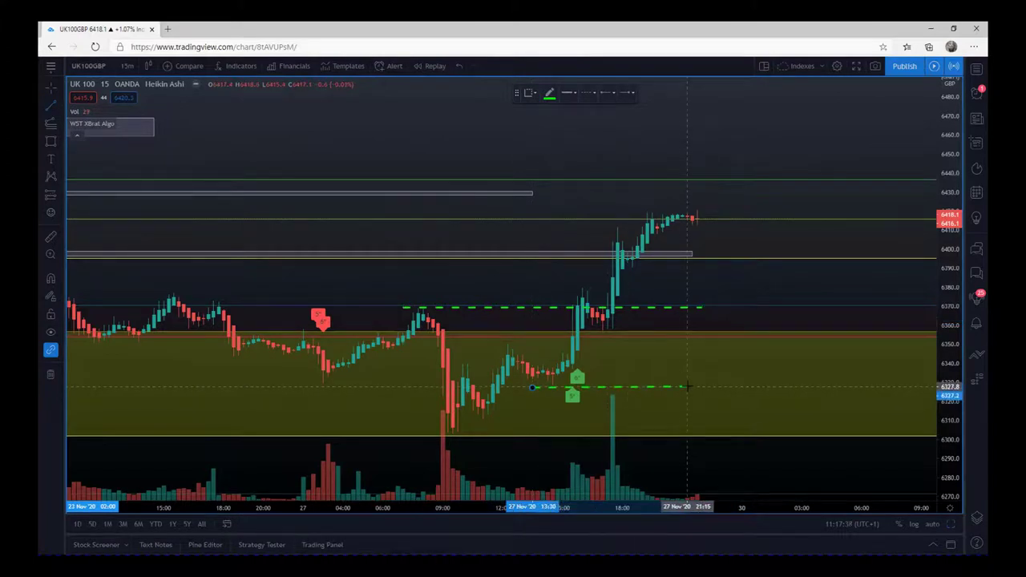
left_click(687, 387)
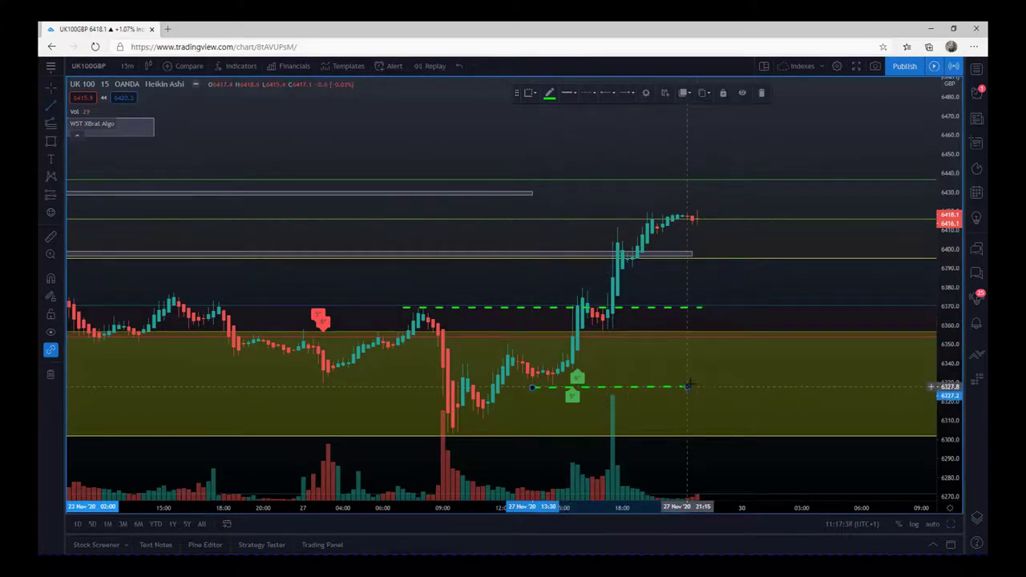
left_click(550, 94)
left_click(556, 121)
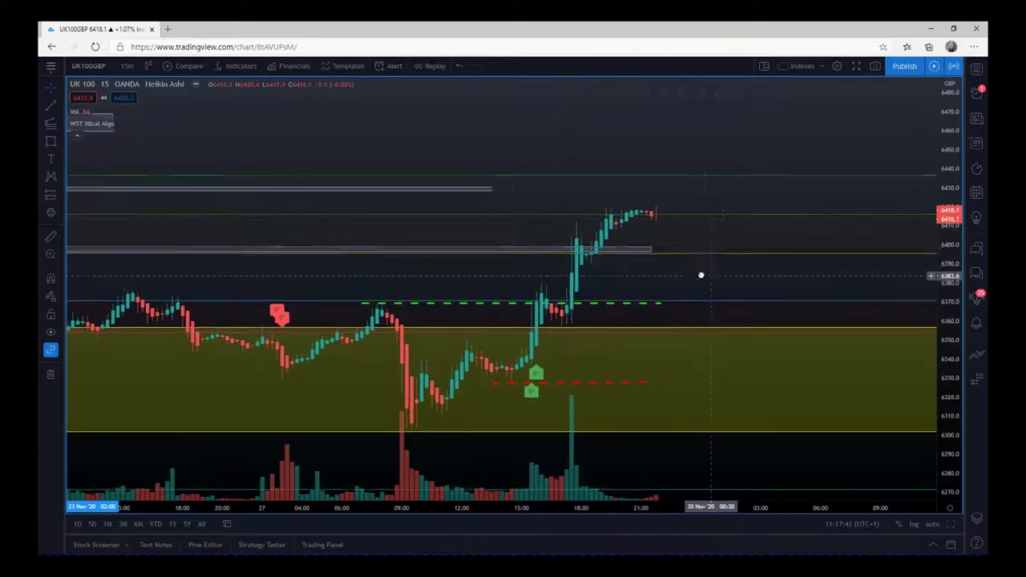
scroll(694, 241, "right", 3)
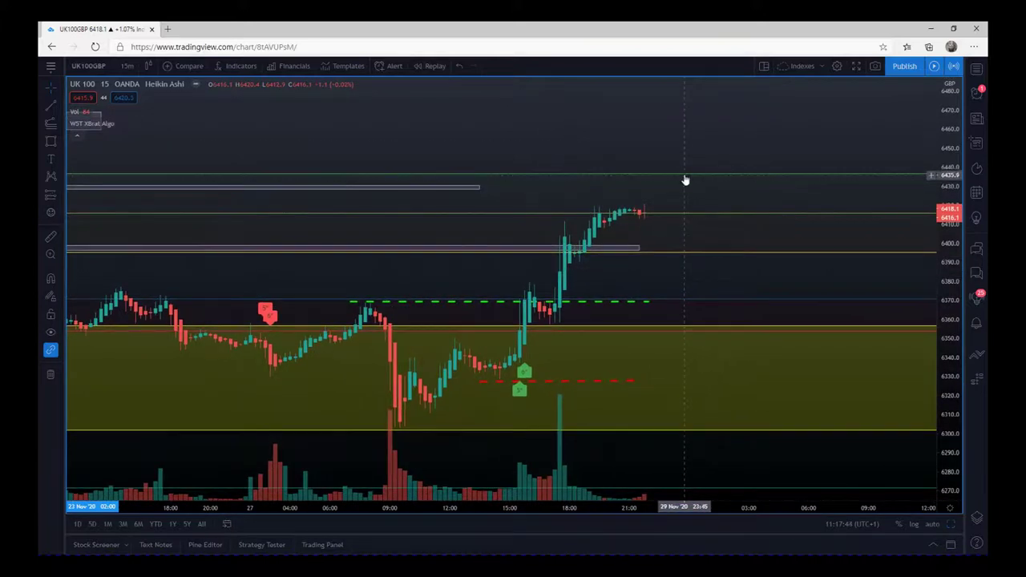
left_click(686, 179)
- Replace the leftover green level with a Fib extension targeting 6389.6, 6410.4, 6435.3 and 6452
left_click(683, 94)
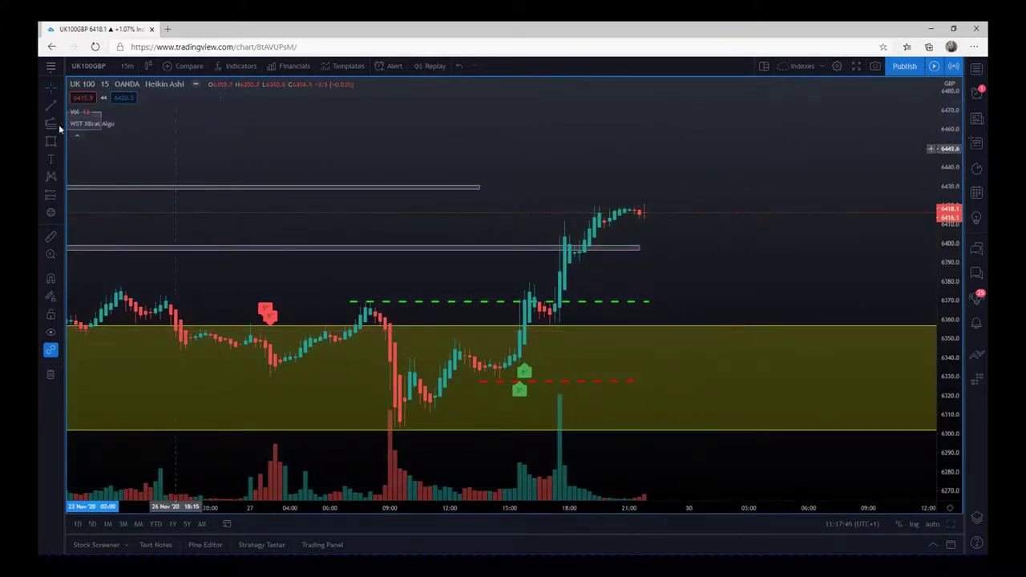
left_click(462, 383)
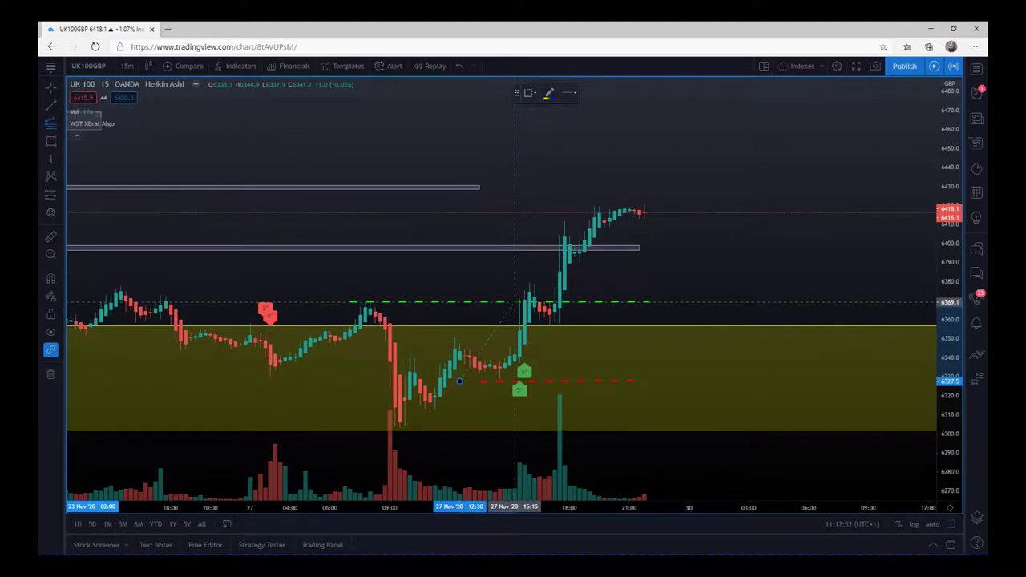
left_click(514, 303)
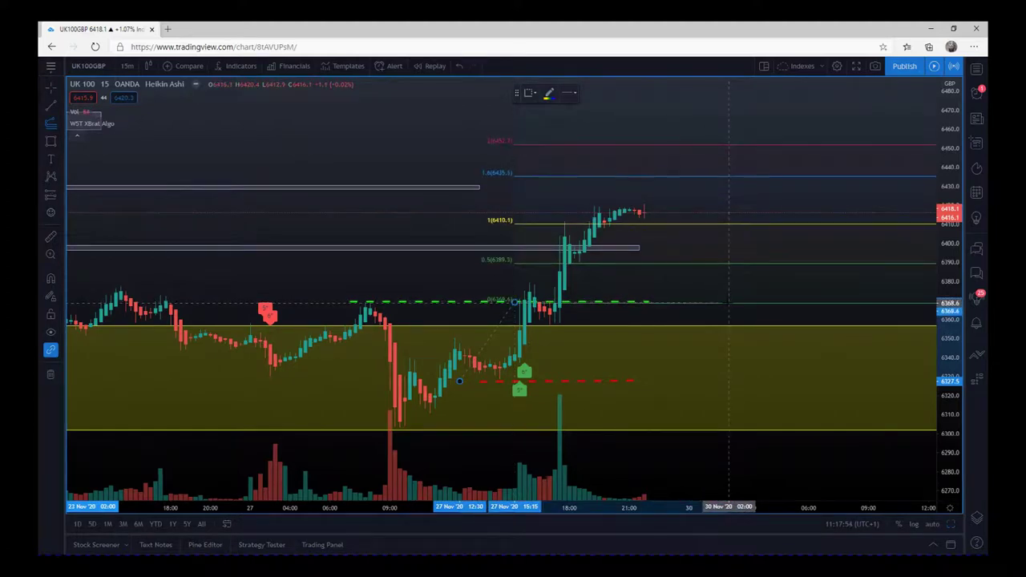
left_click(728, 303)
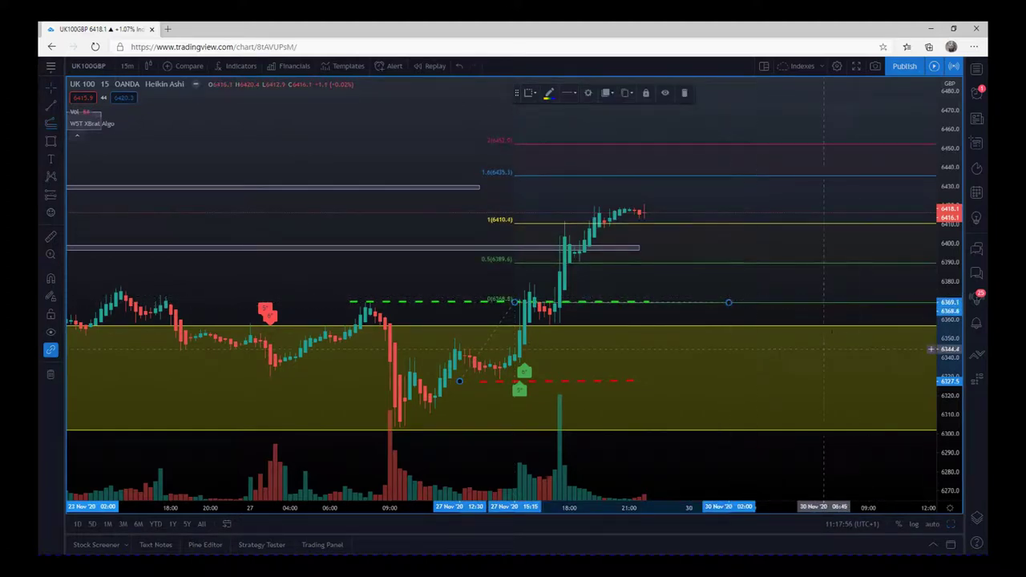
left_click_drag(938, 143, 940, 209)
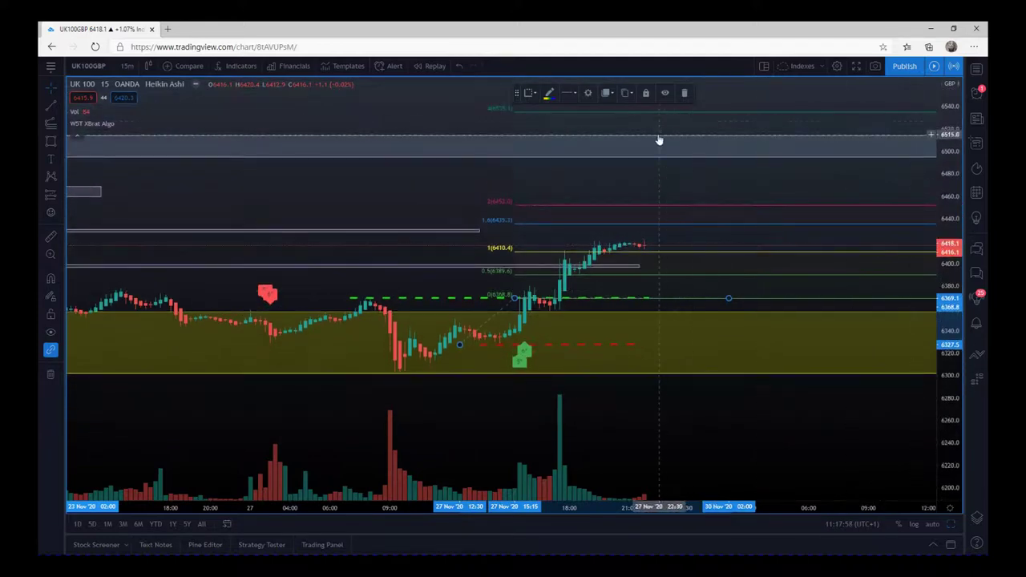
left_click_drag(949, 380, 949, 324)
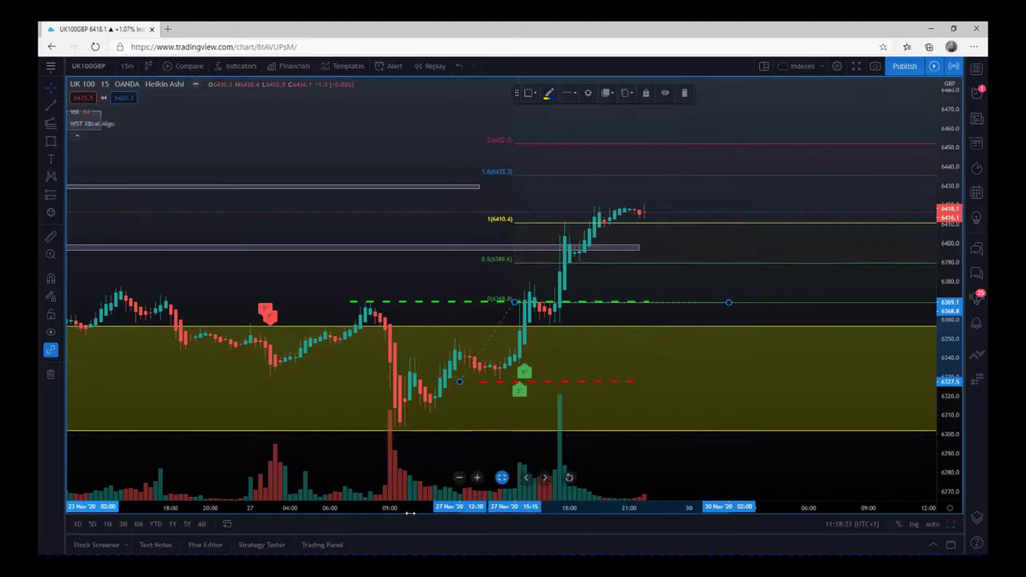
- Compress the time axis and pan so the chart spans 23–27 November with all three trades
left_click_drag(389, 510, 666, 527)
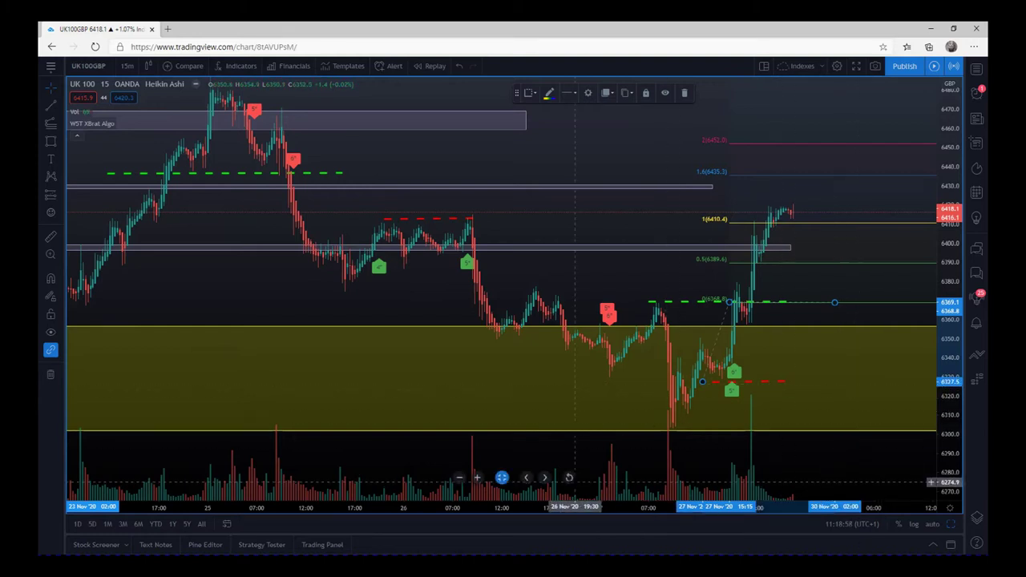
left_click(384, 452)
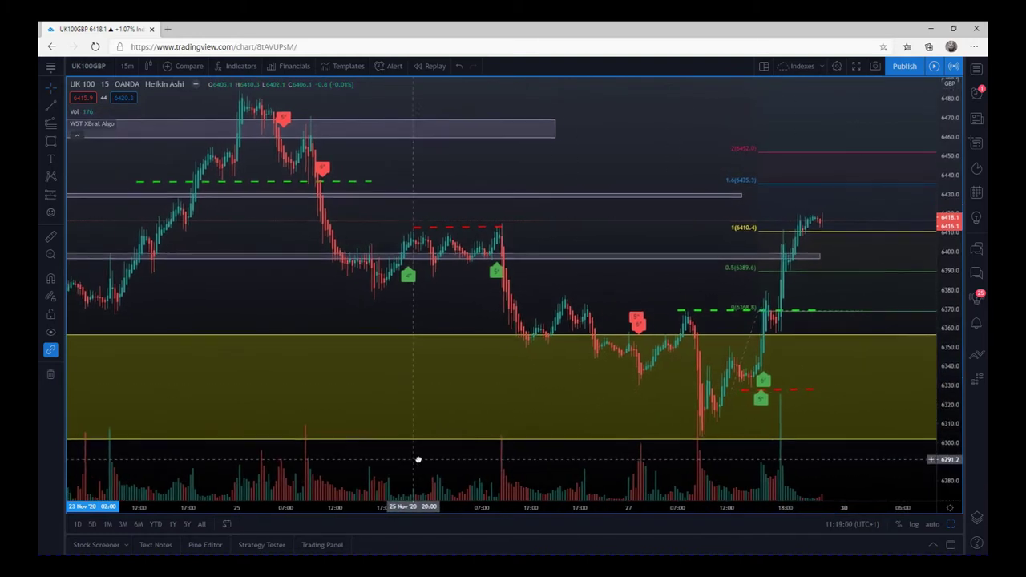
left_click_drag(385, 451, 426, 456)
left_click_drag(420, 507, 603, 529)
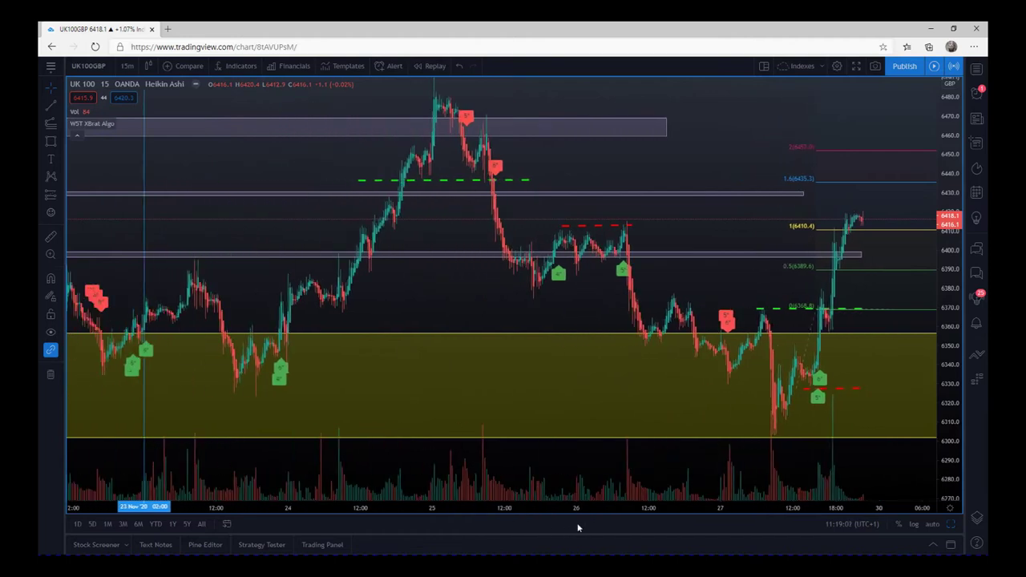